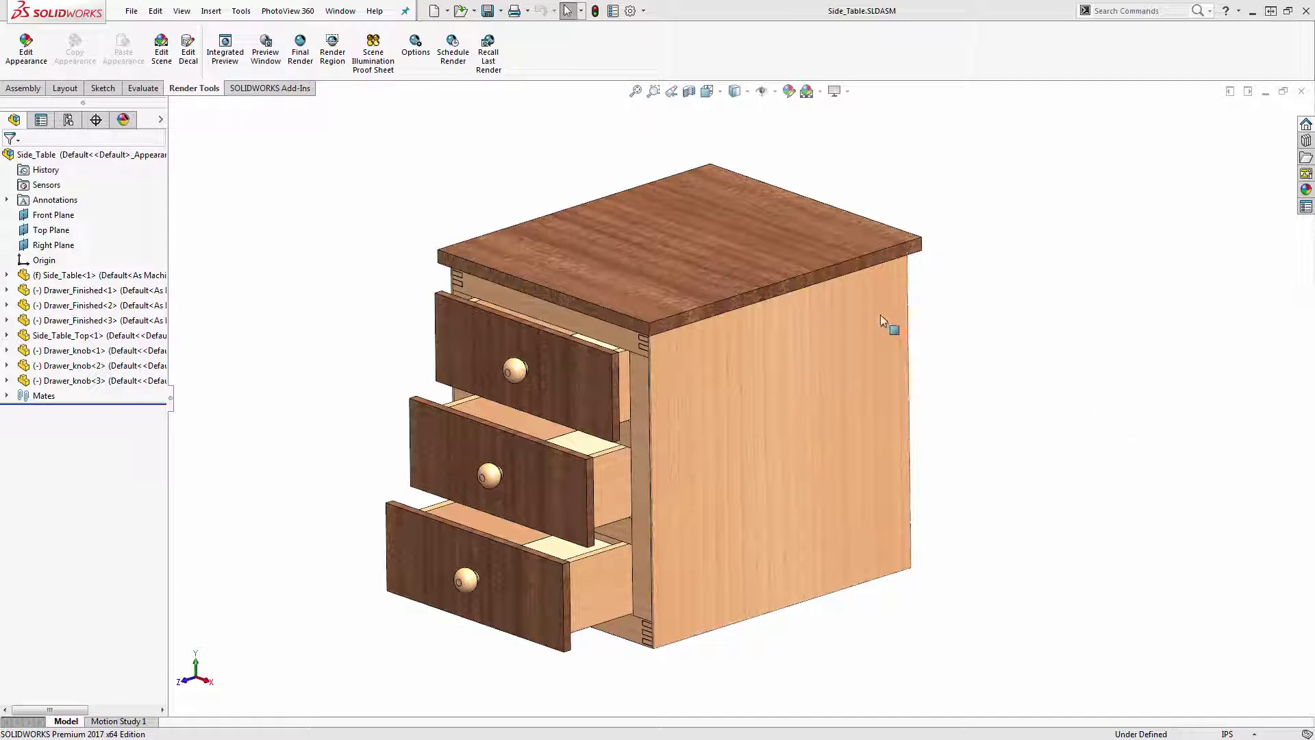
- Slide the top drawer out and back, then pull the middle drawer partly open
mouse_move(590, 375)
mouse_down()
mouse_move(498, 403)
mouse_move(588, 381)
mouse_up()
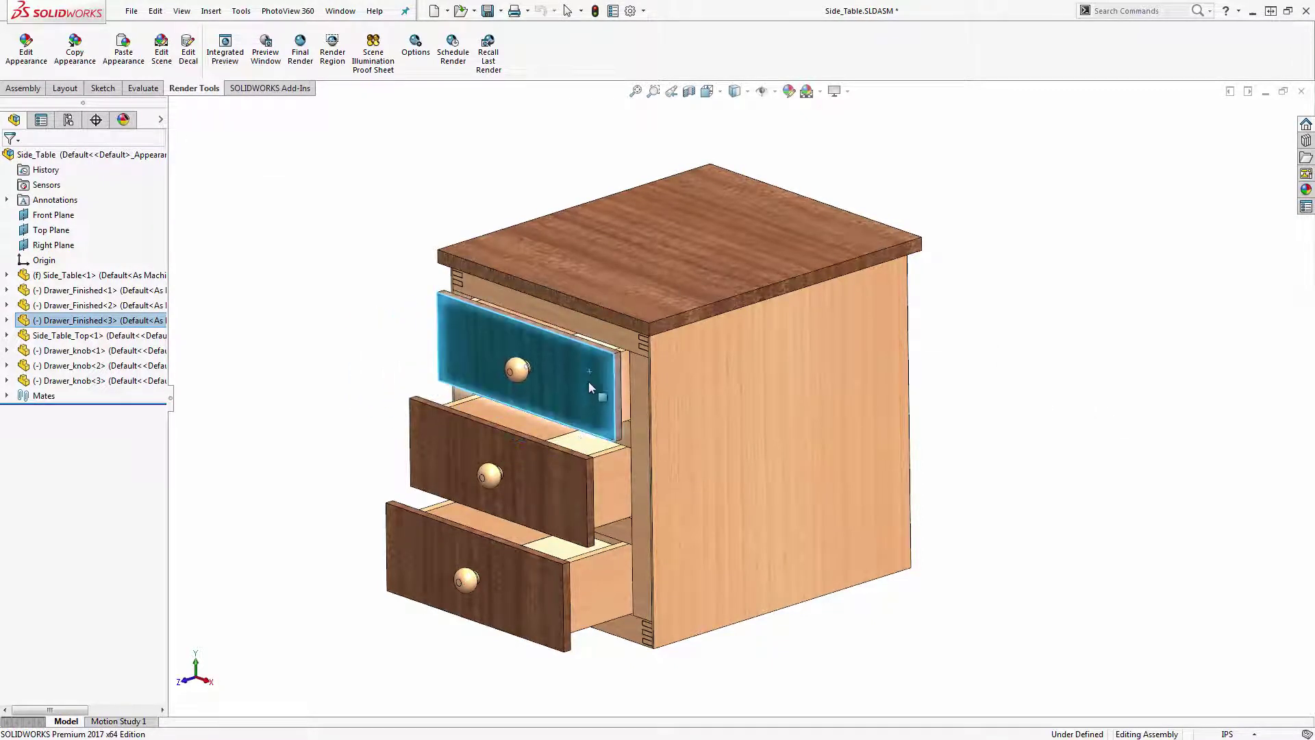
mouse_move(561, 464)
mouse_down()
mouse_move(491, 473)
mouse_move(557, 466)
mouse_move(516, 483)
mouse_move(559, 483)
mouse_up()
click(377, 329)
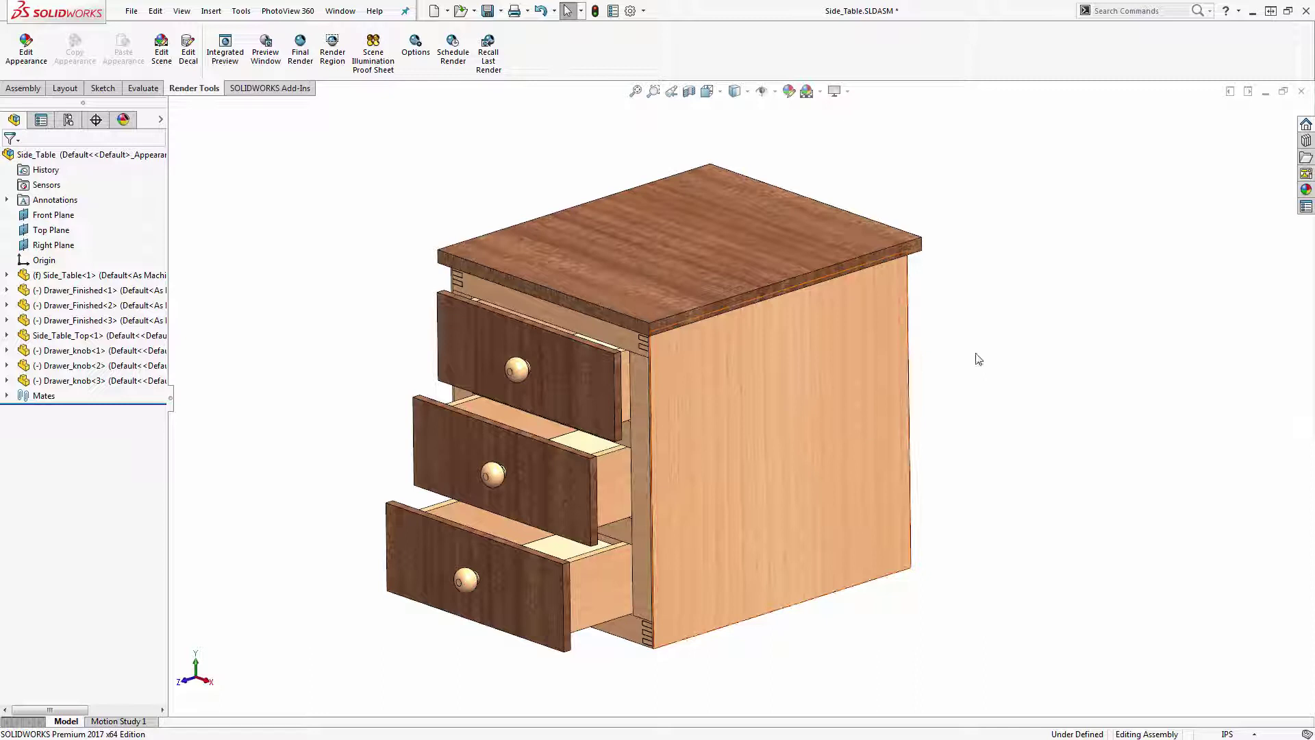
middle_drag(951, 393, 952, 358)
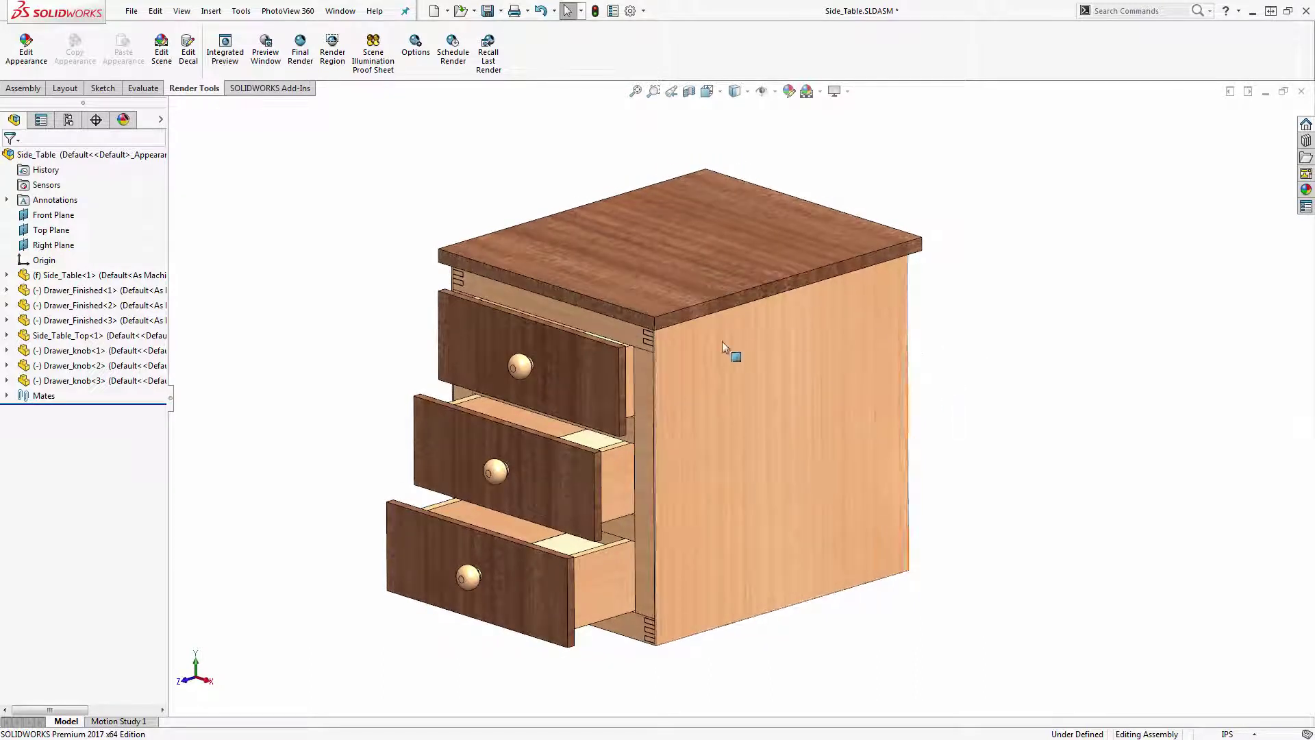
- Open the cabinet's right board as the standalone Side_Table part and show the weldment tools
click(668, 355)
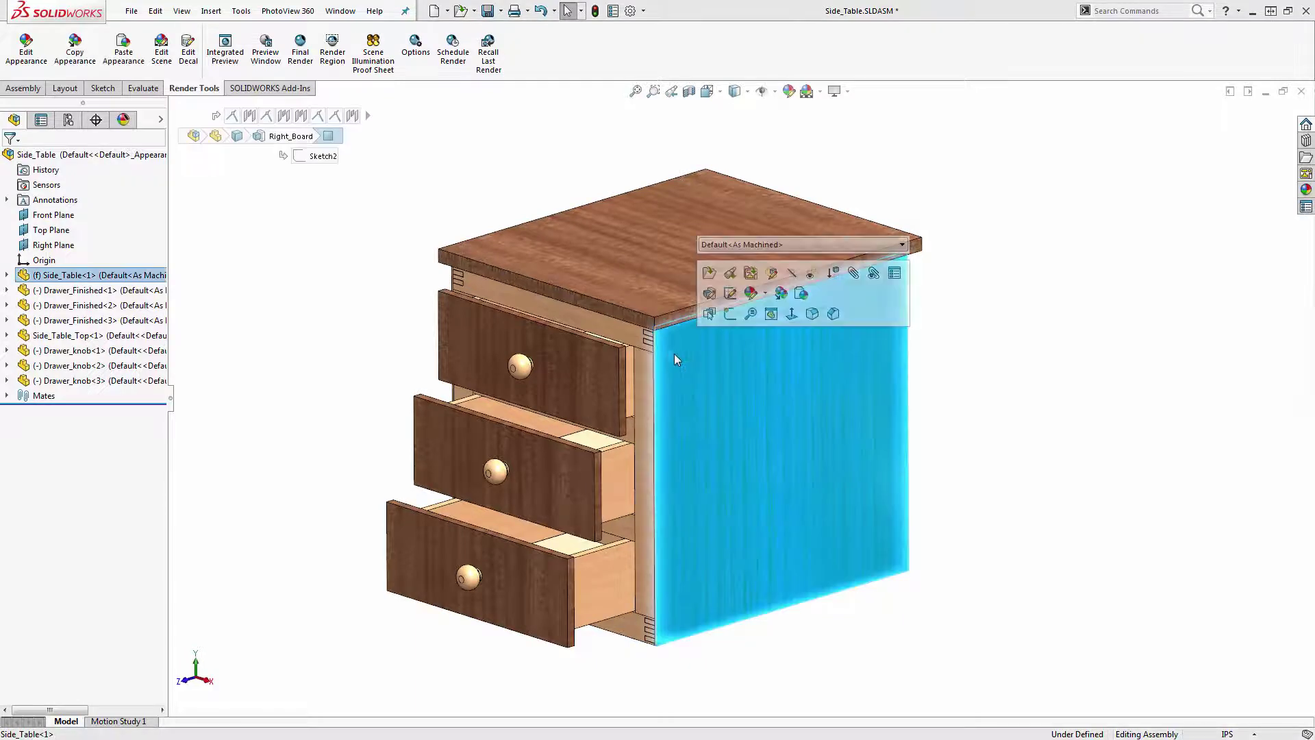
click(707, 272)
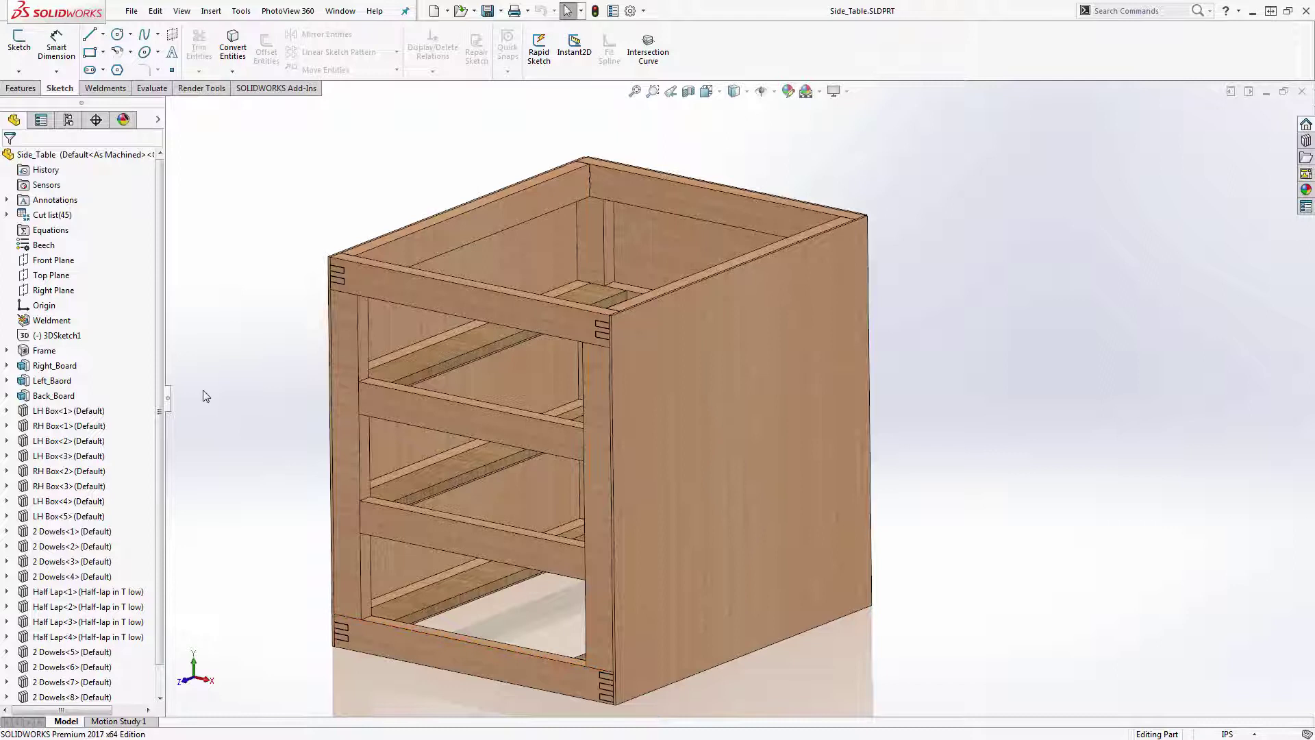
click(104, 87)
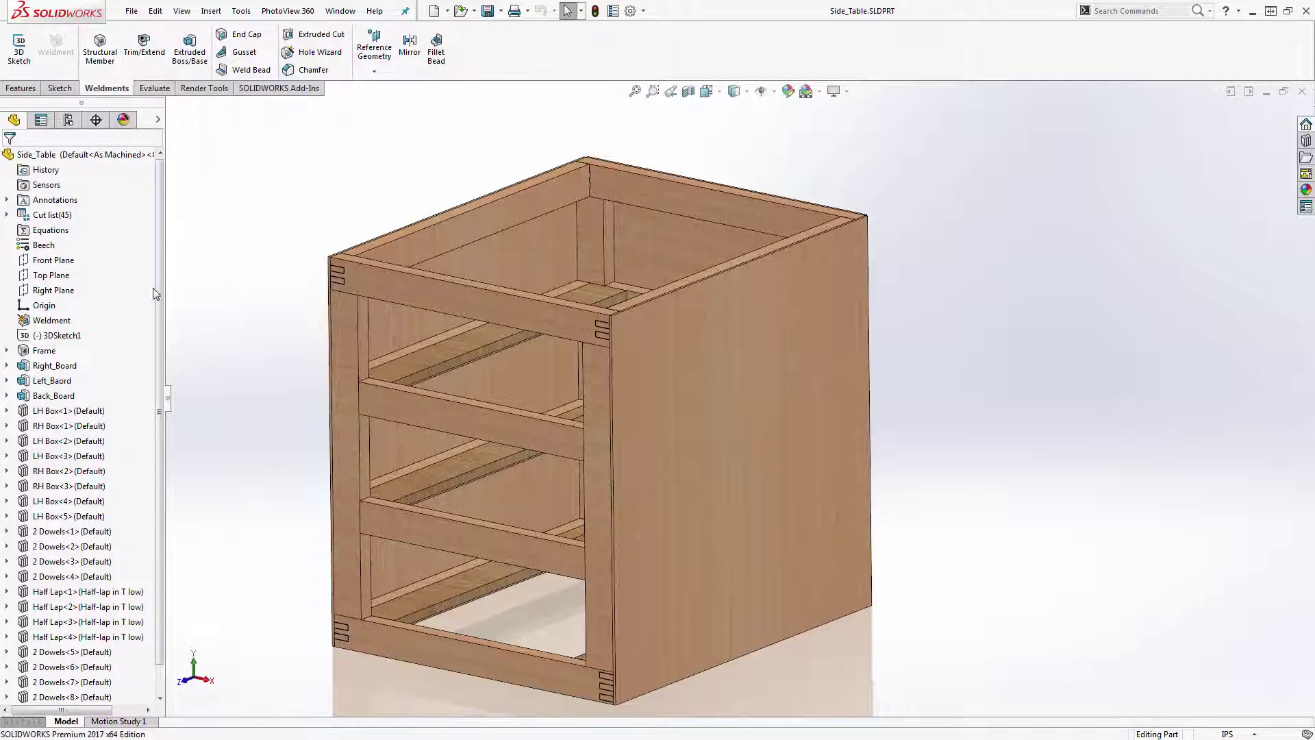
- Inspect 3DSketch1 in sketch edit mode, then exit and discard the changes
click(48, 337)
click(58, 303)
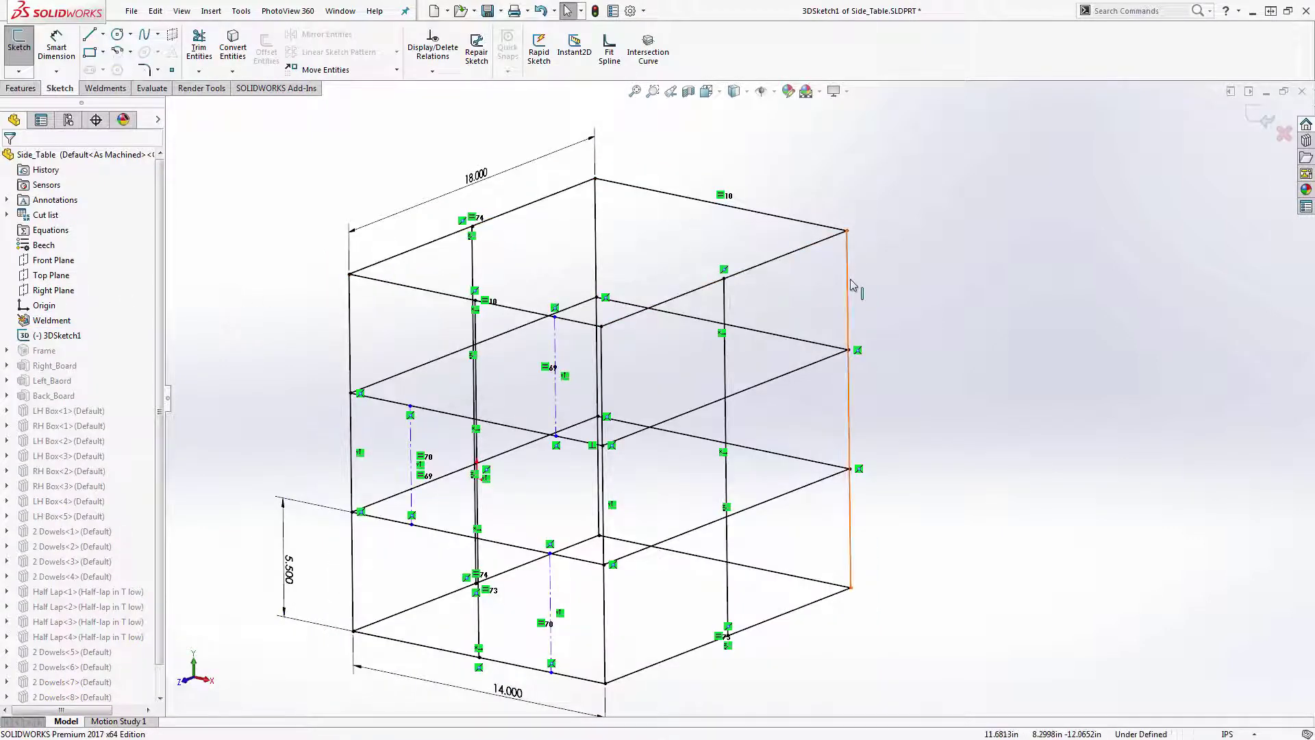
click(1283, 139)
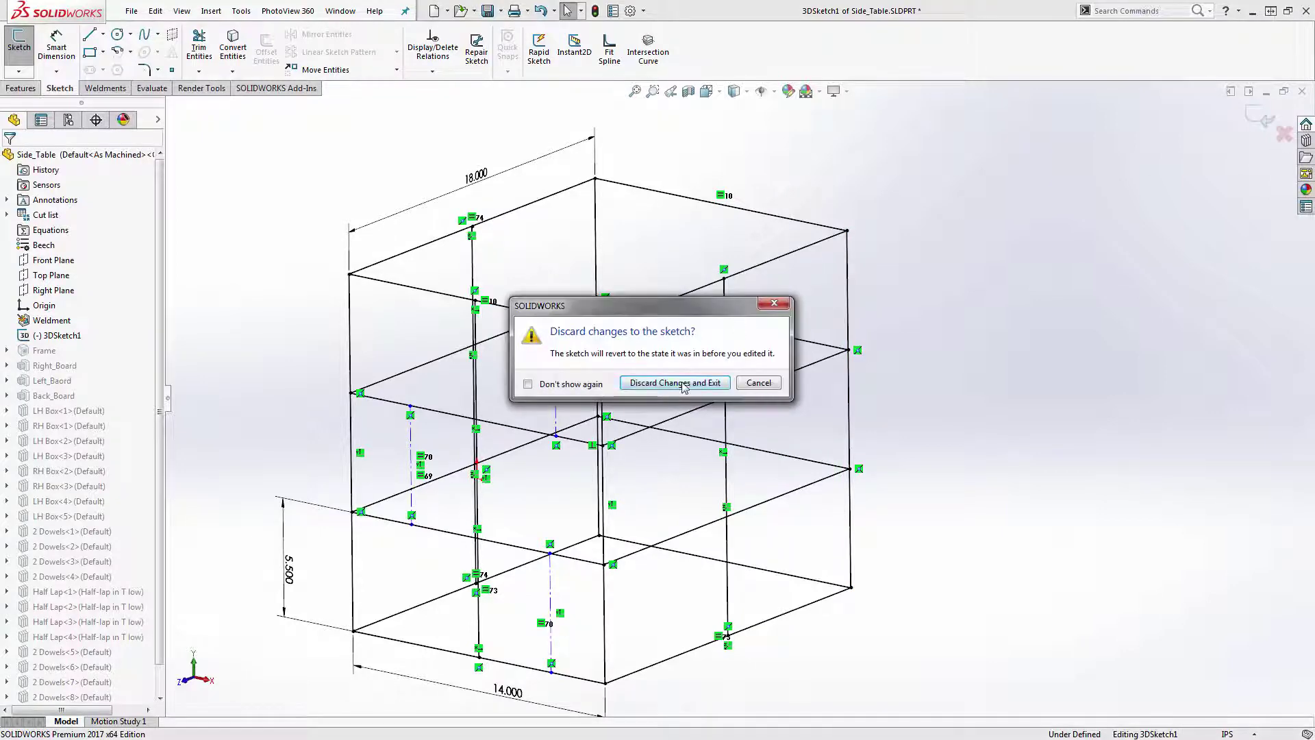
click(684, 380)
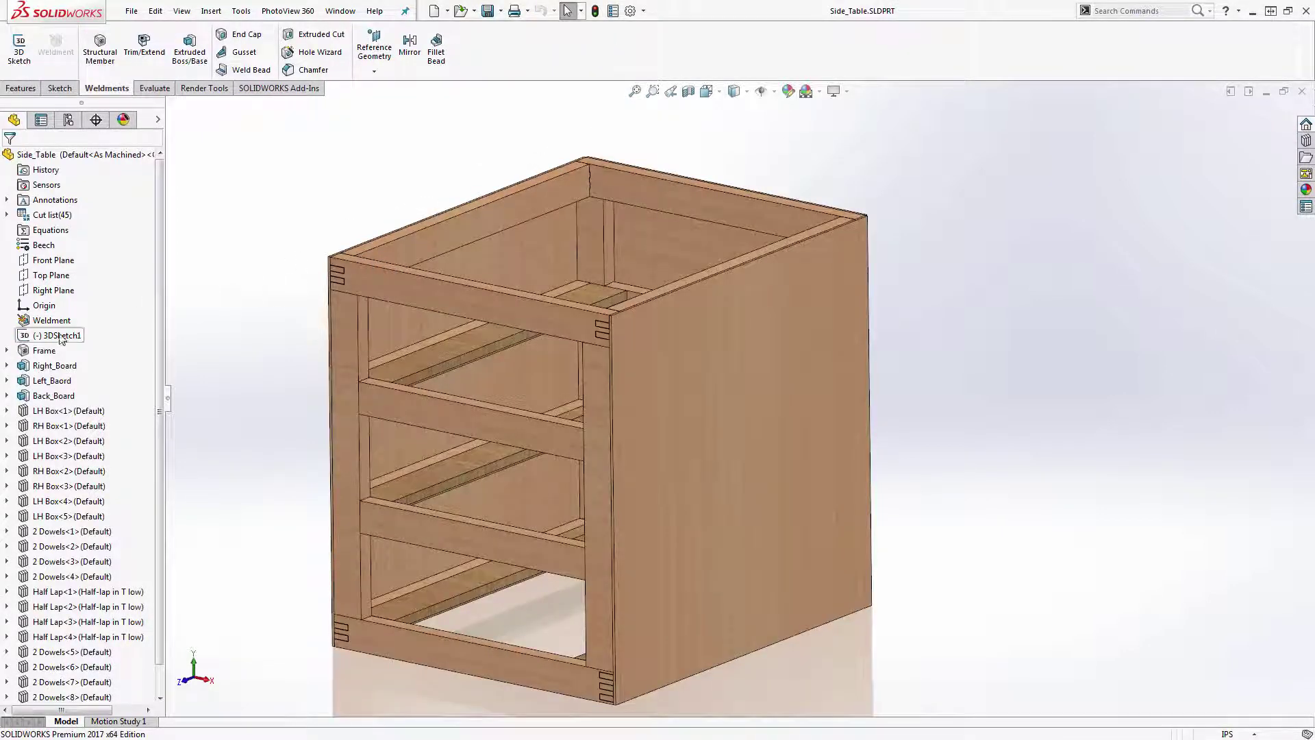
right_click(45, 352)
click(69, 308)
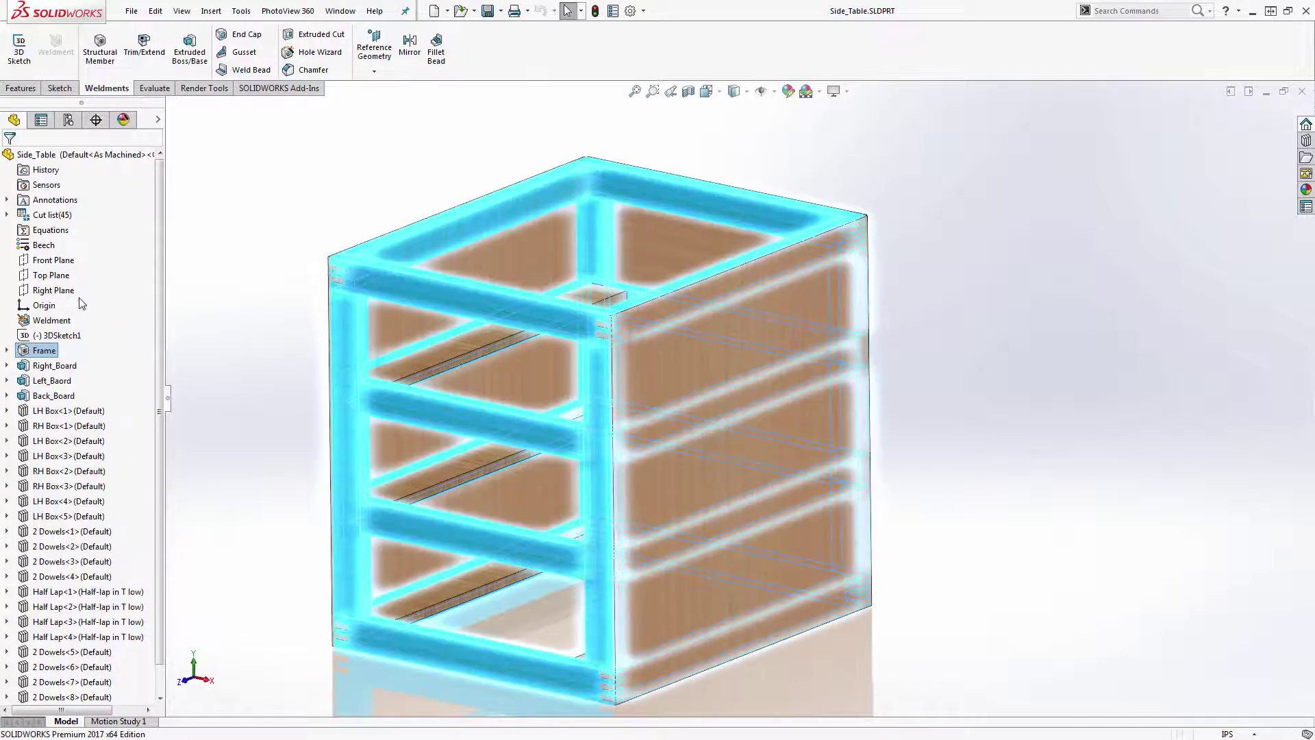
click(58, 335)
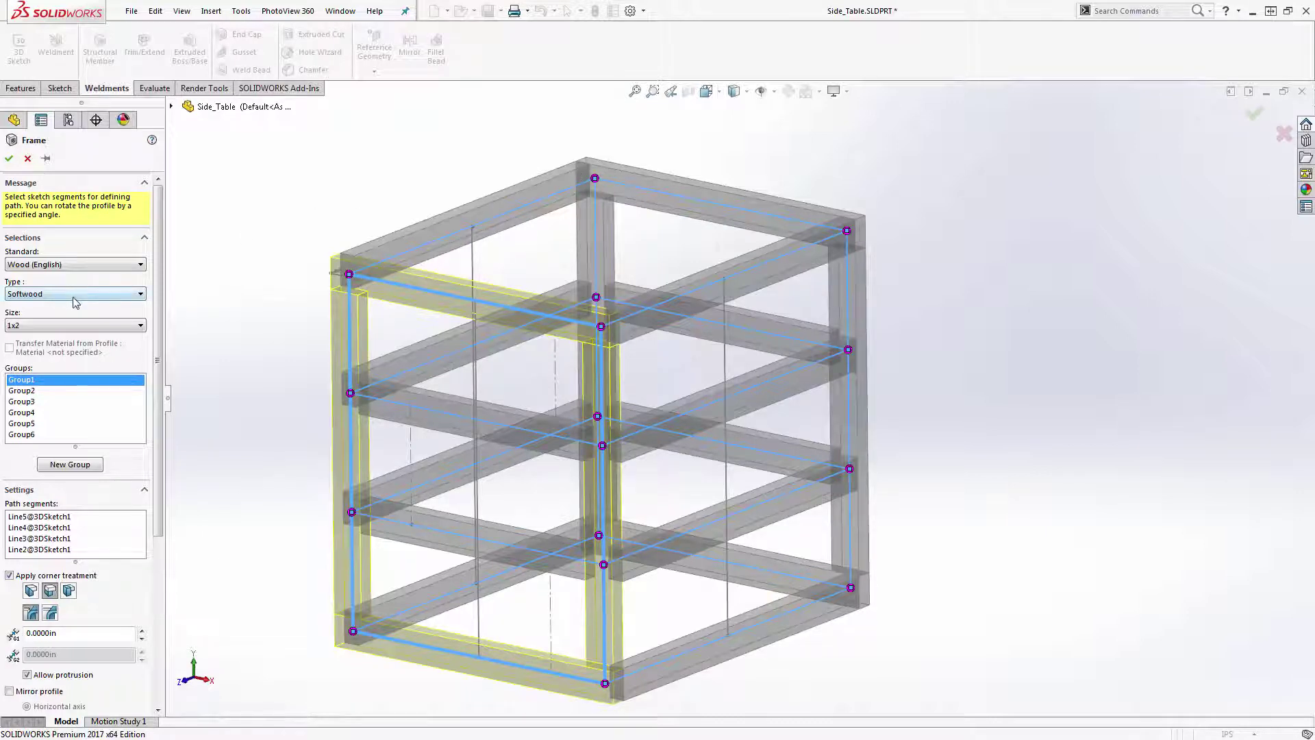
click(73, 326)
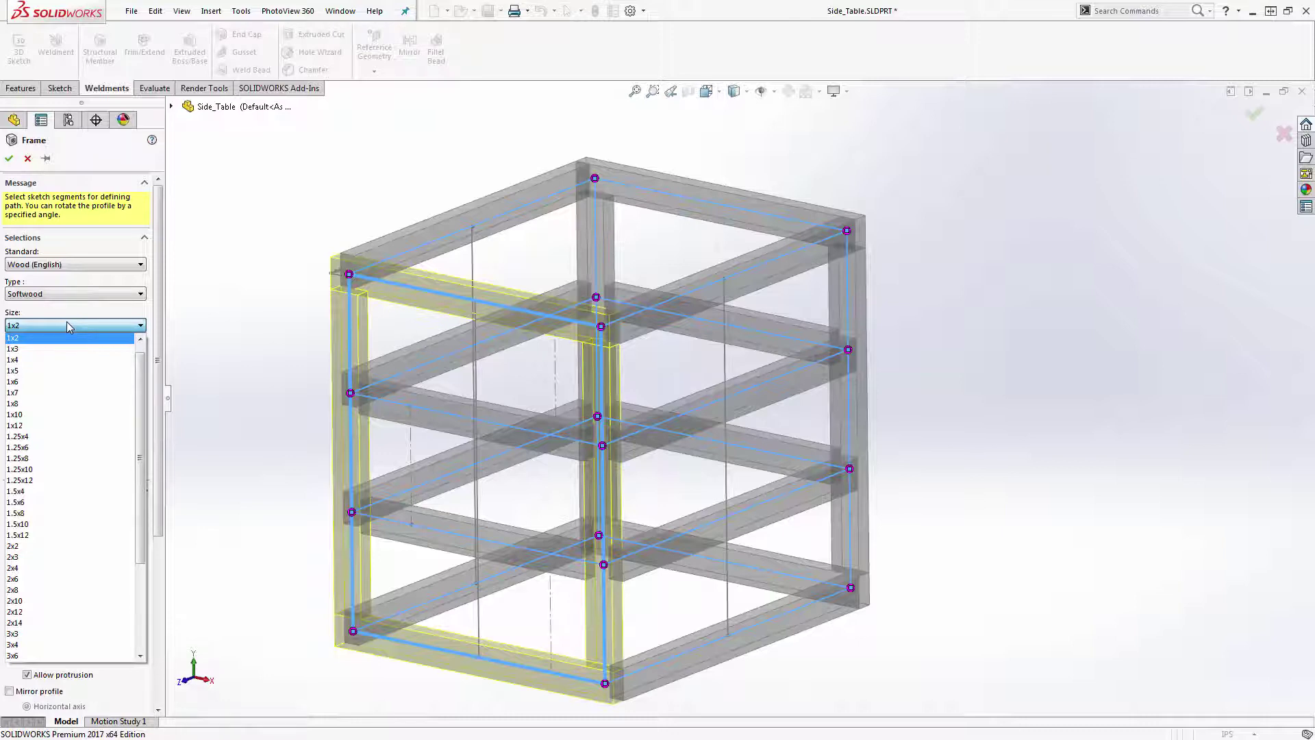
click(68, 323)
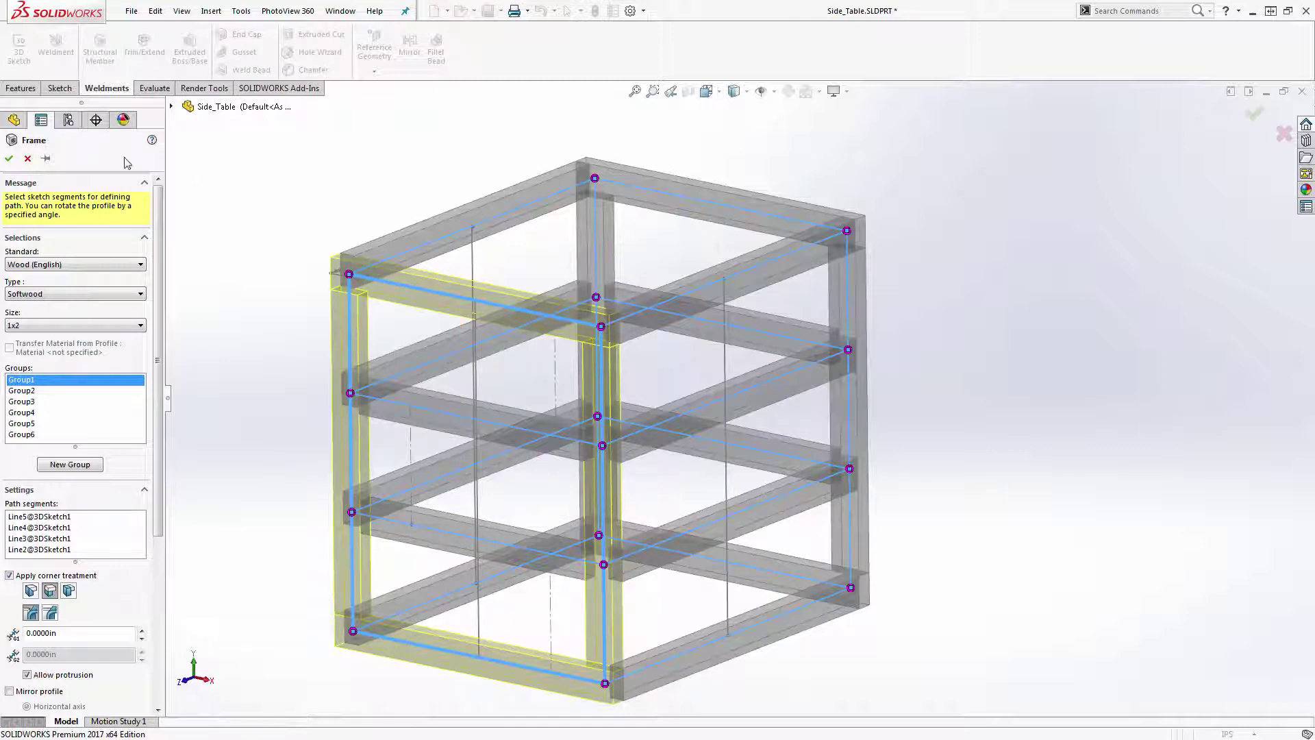
click(27, 159)
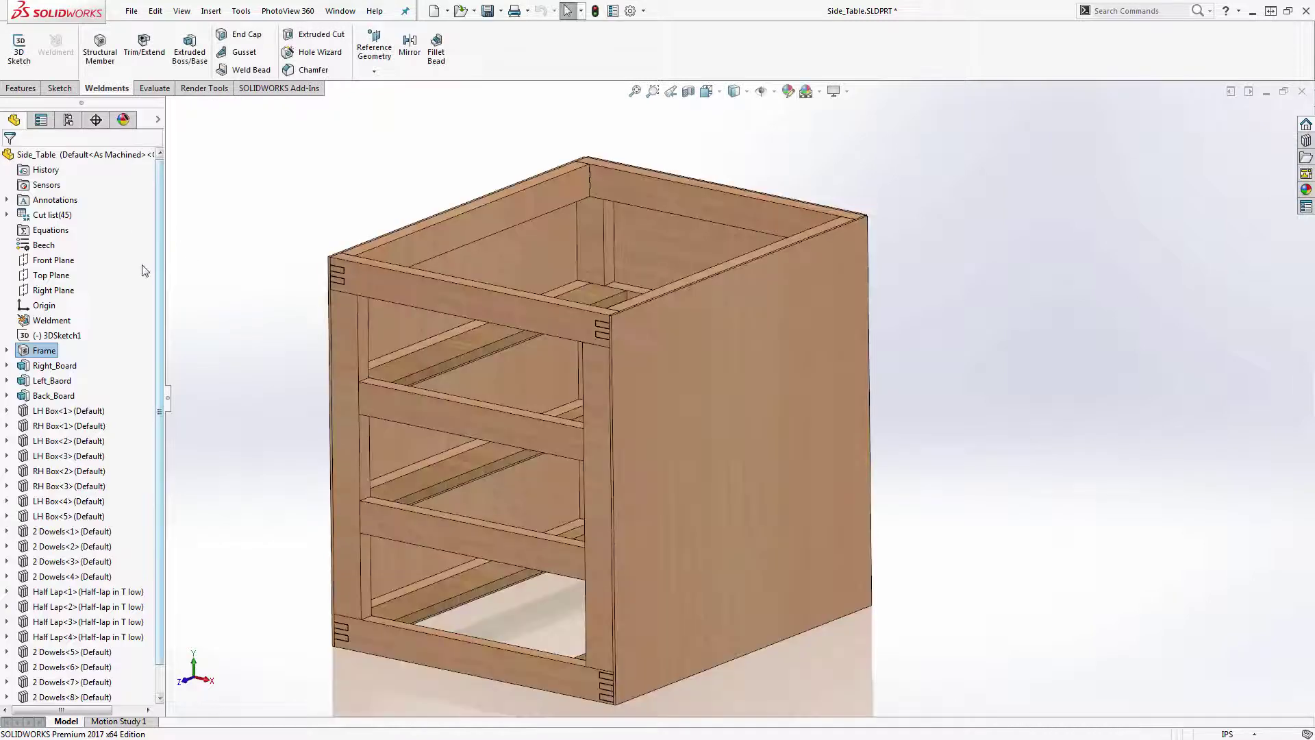
- Review Cut-List-Item5's Cut List Table of 14 items, including 1"x2" Rough cut boards and Dowels
click(7, 215)
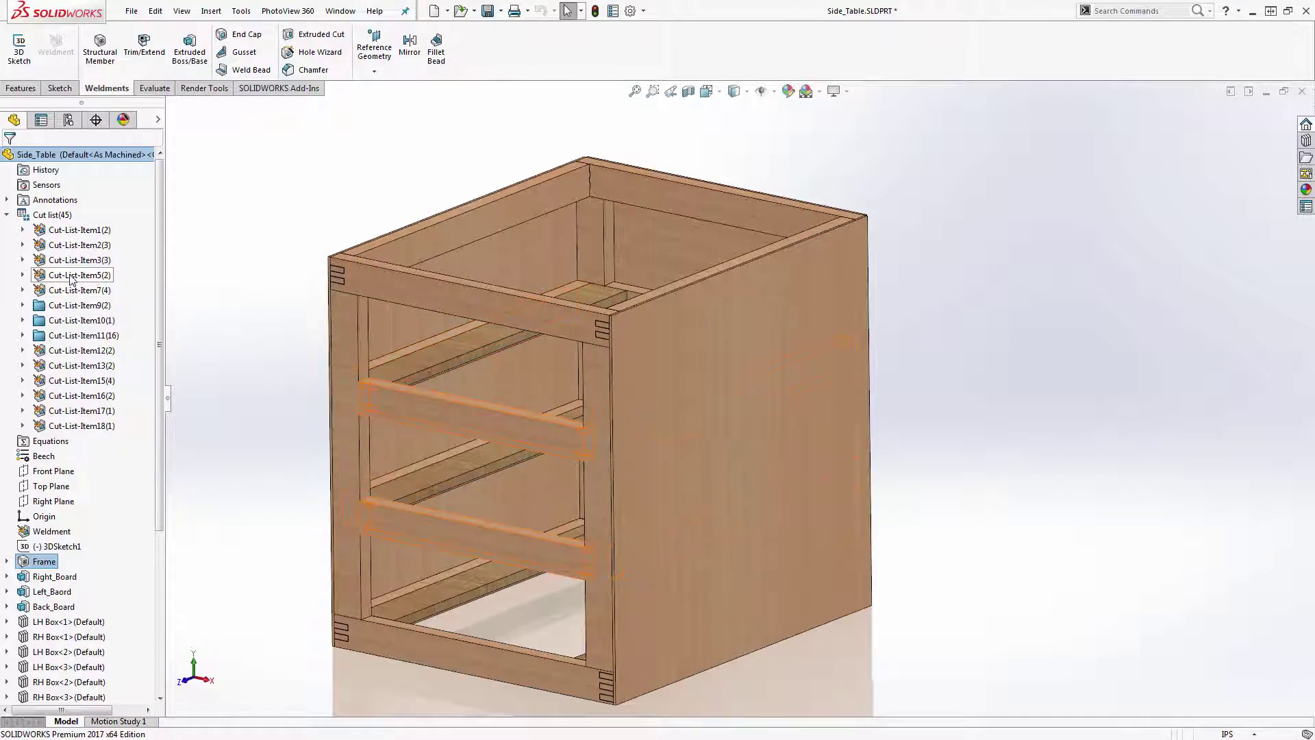
right_click(95, 275)
click(102, 302)
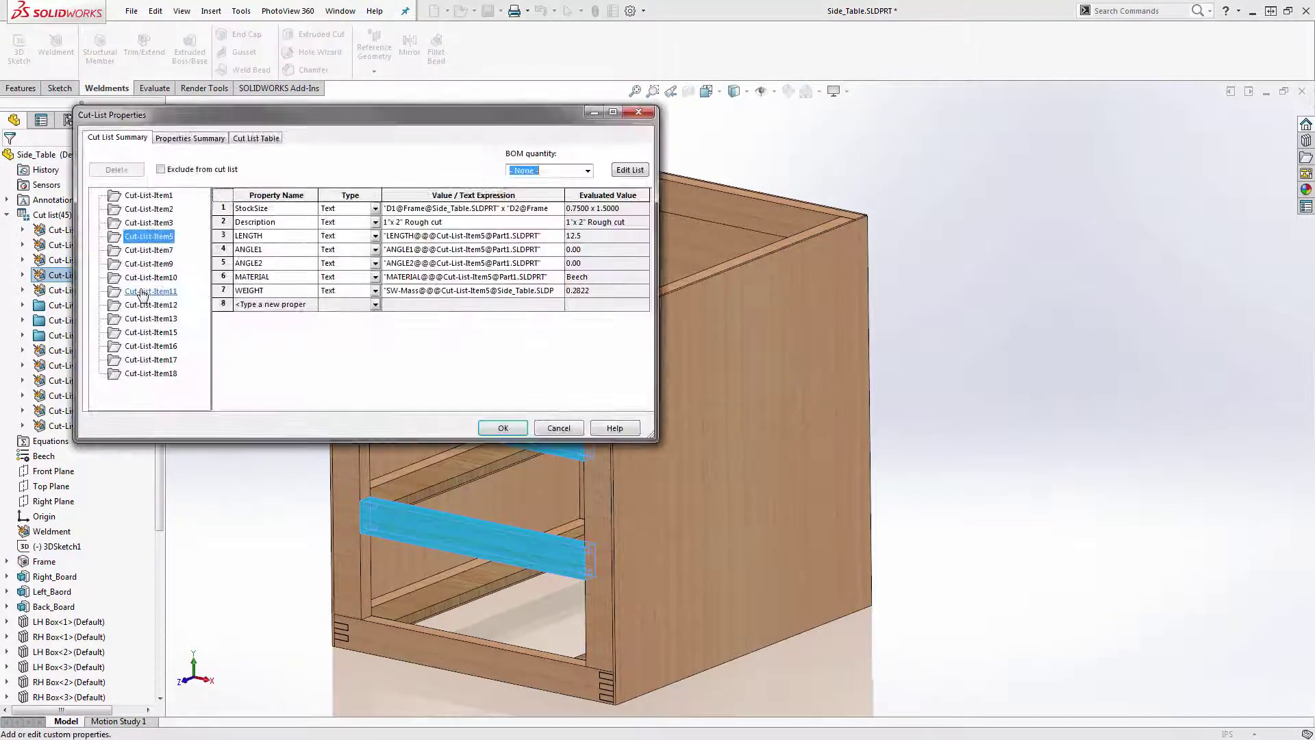
click(257, 138)
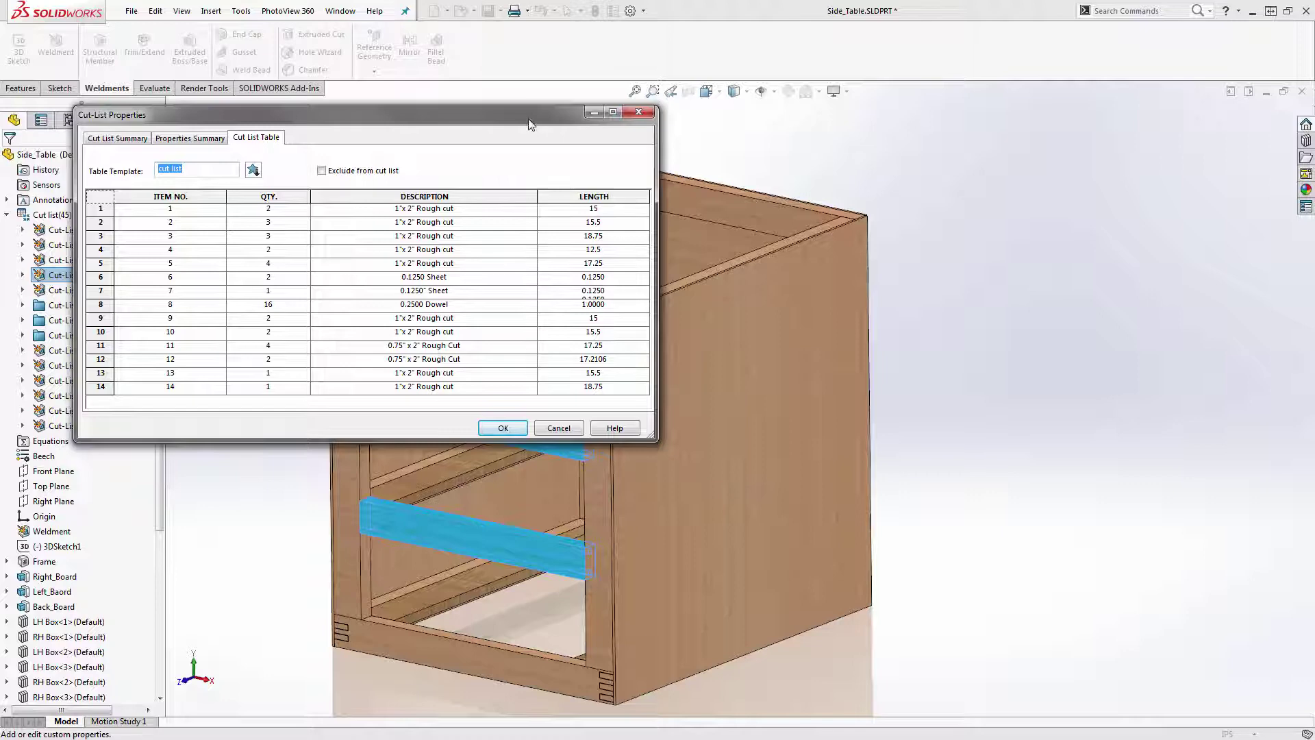
drag(531, 124, 497, 141)
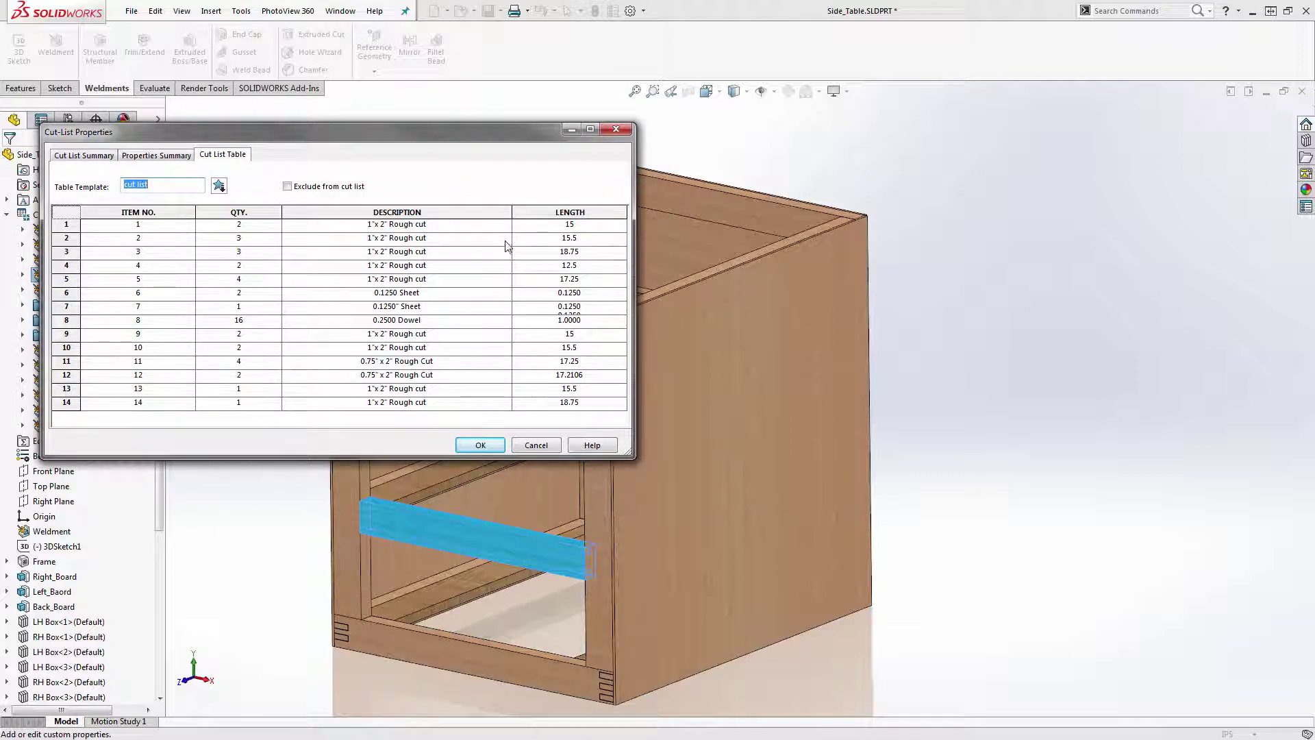
click(477, 443)
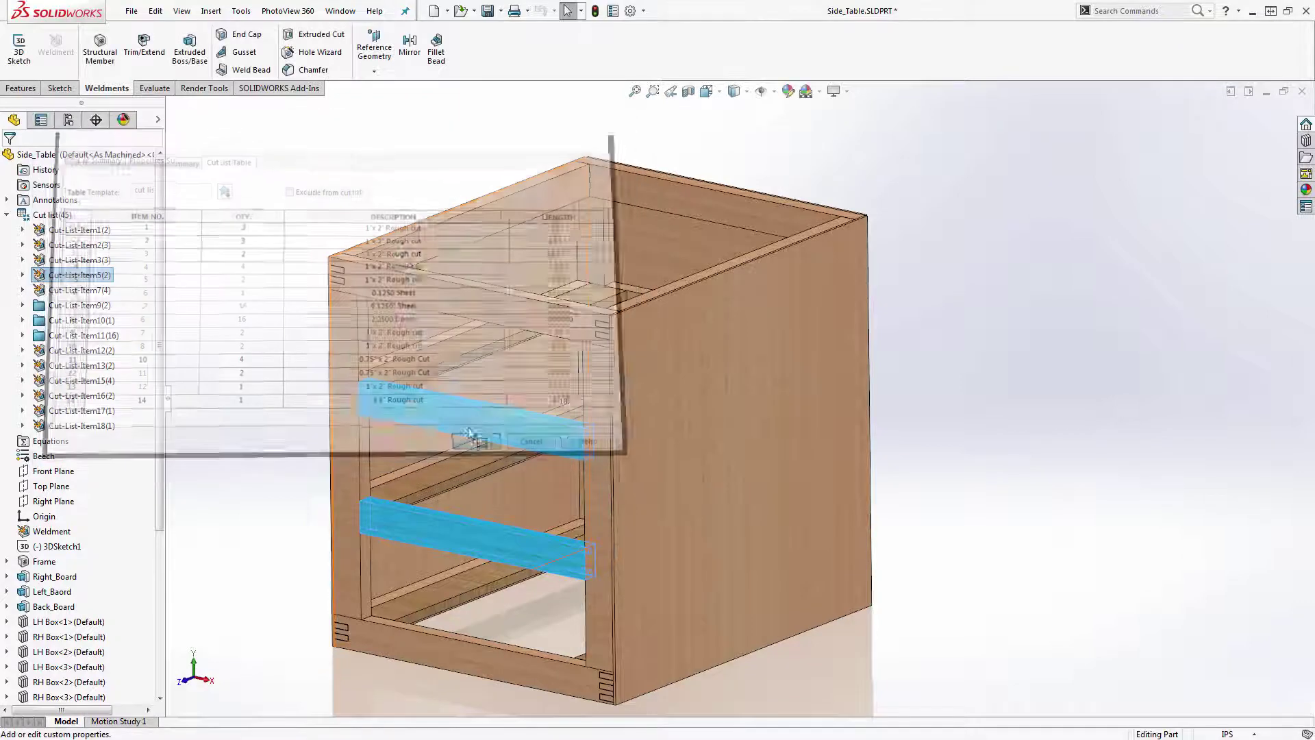
- Switch through the side table assembly without rebuilding it to DrawerWIP.SLDPRT
scroll(610, 327, down, 6)
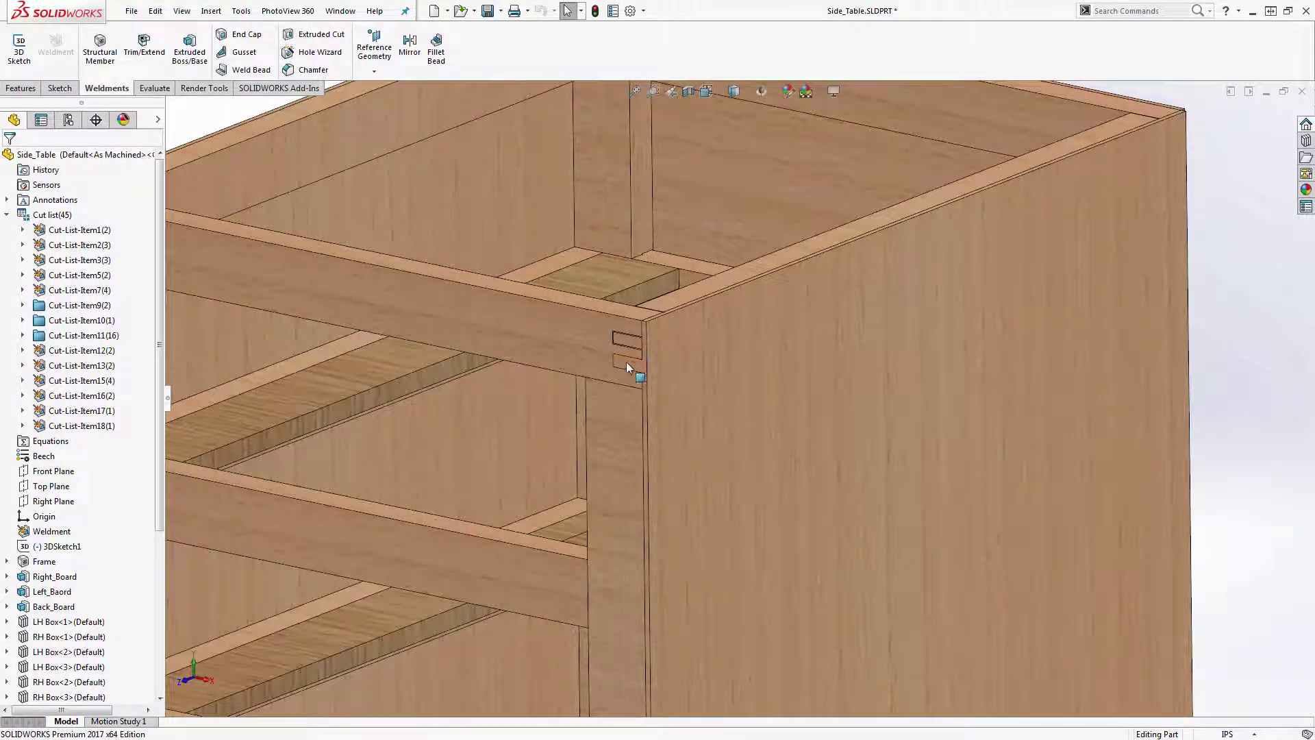
scroll(621, 353, up, 6)
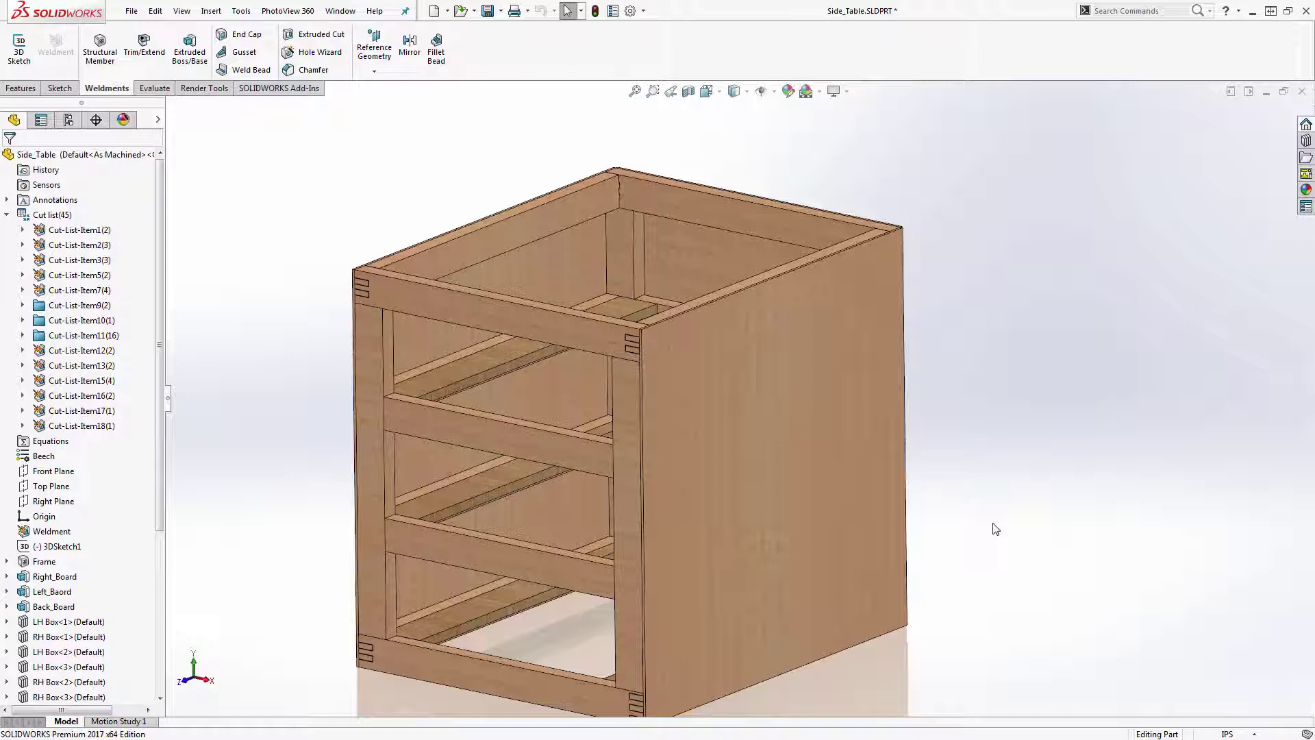
key(ctrl+Tab)
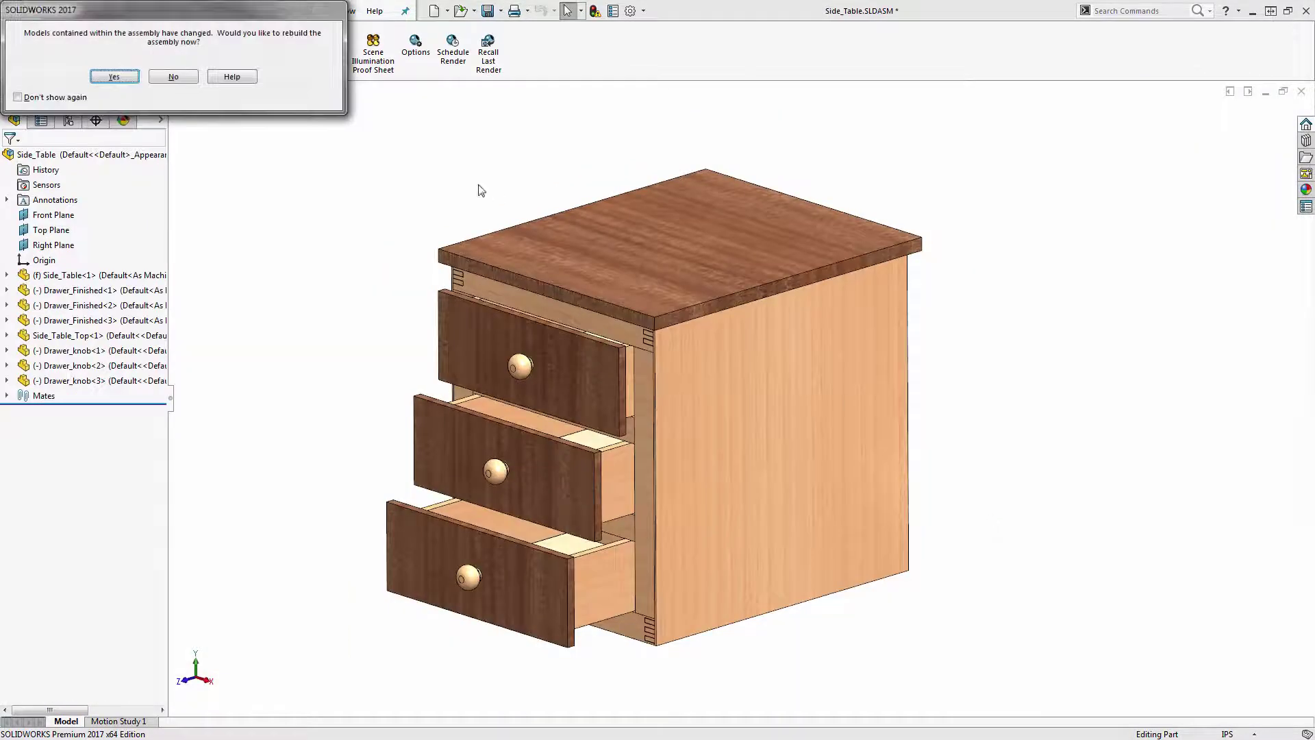
click(174, 77)
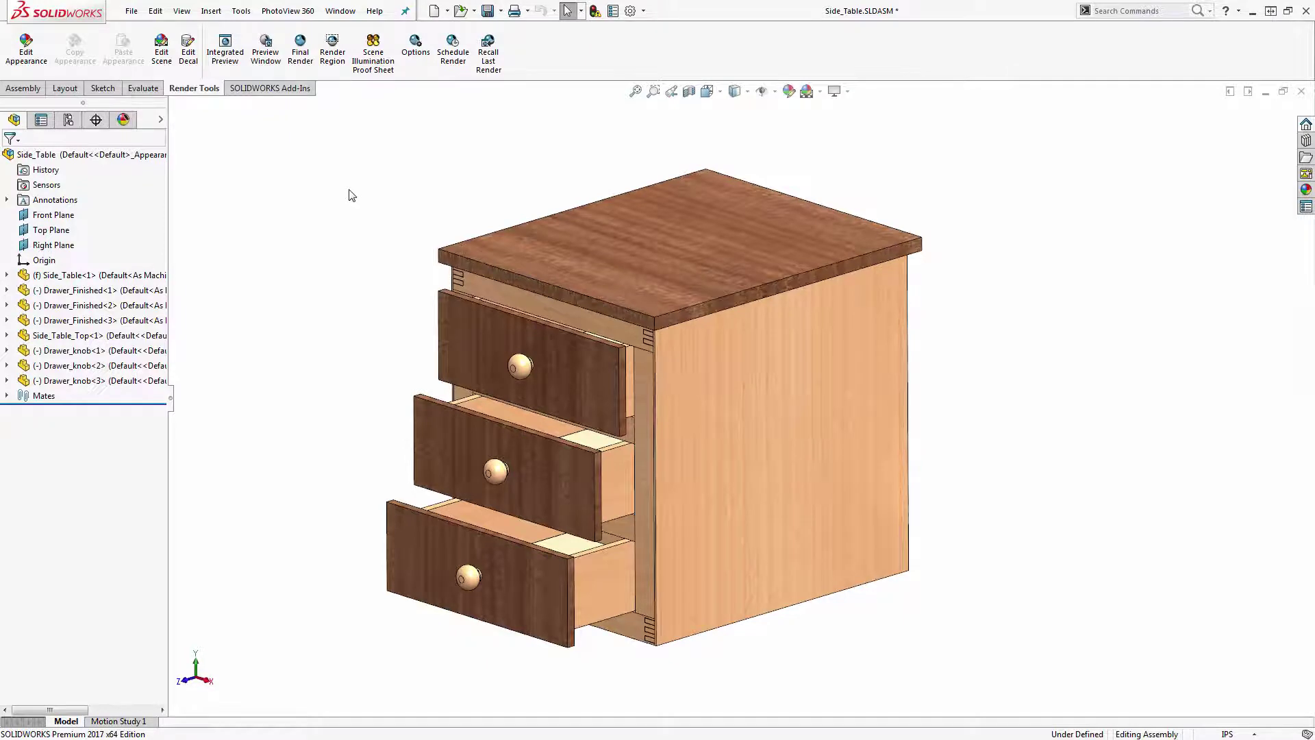
key(ctrl+Tab)
key(ctrl+Tab)
key(ctrl+Tab)
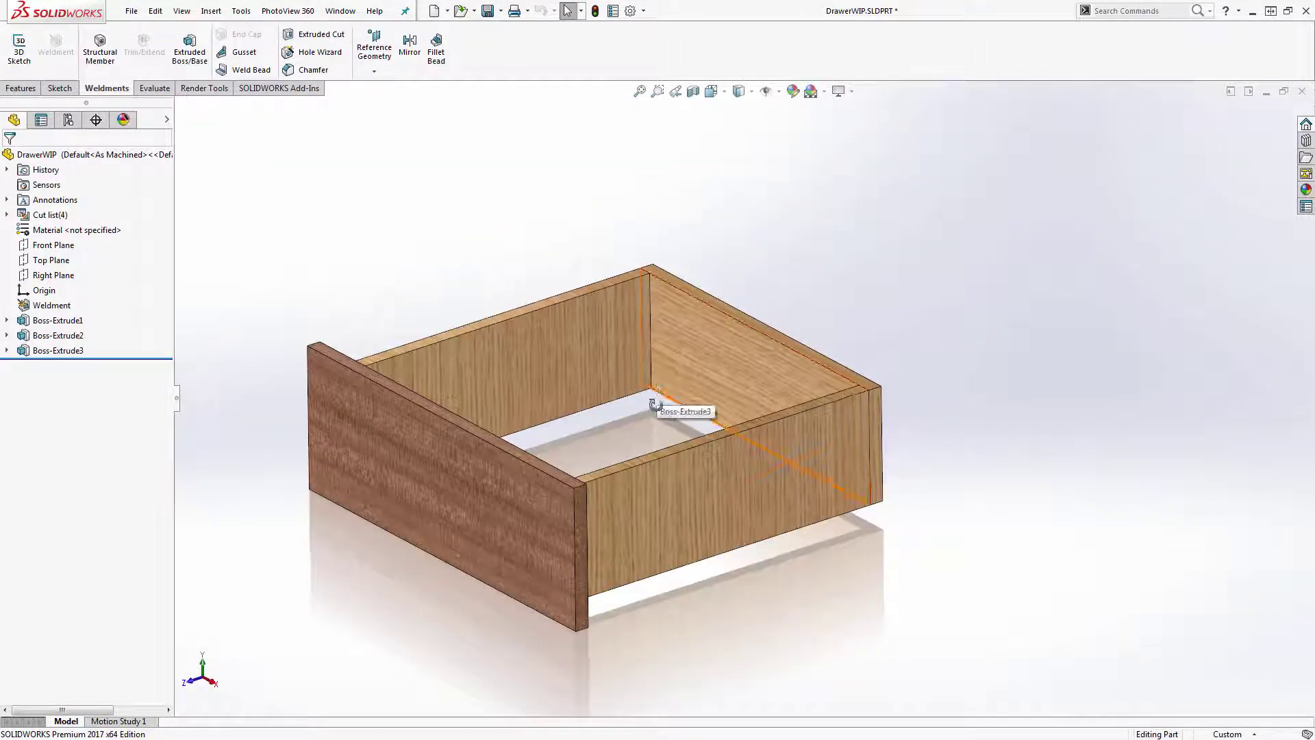
mouse_move(664, 411)
middle_down()
mouse_move(658, 479)
mouse_move(652, 405)
middle_up()
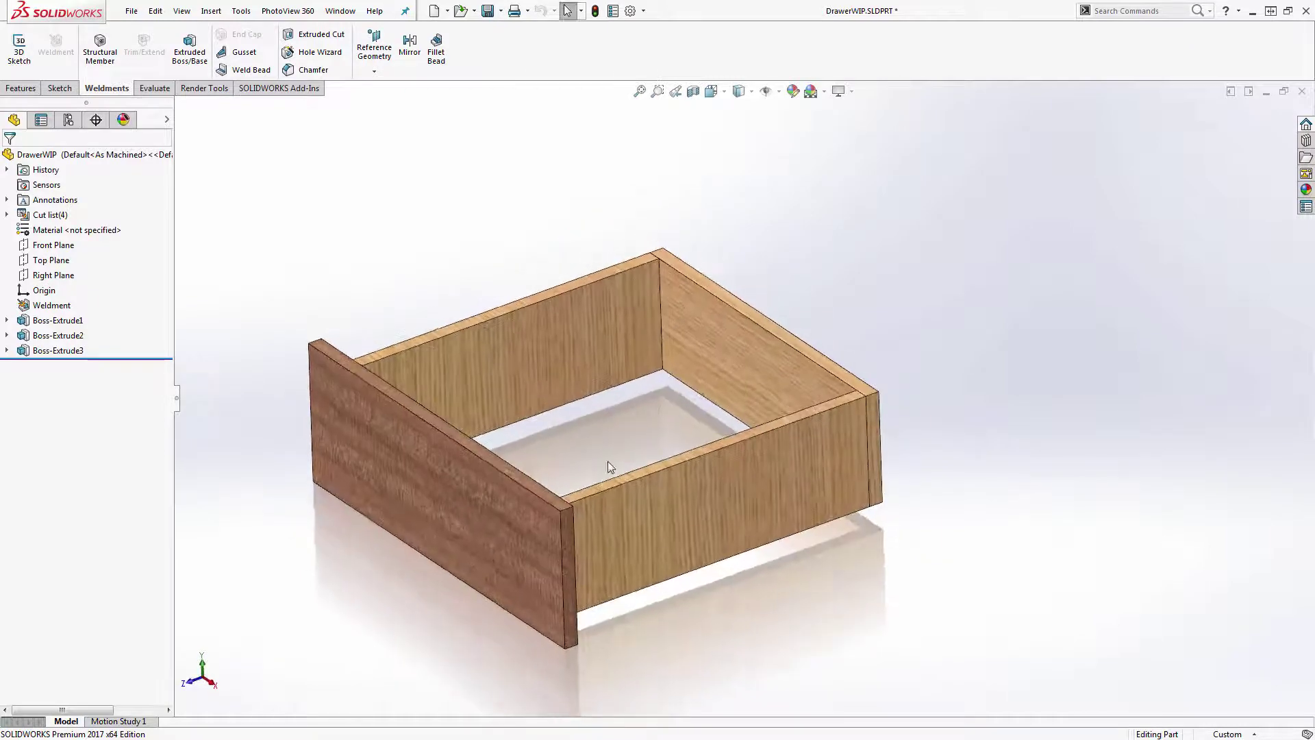
click(7, 320)
click(54, 334)
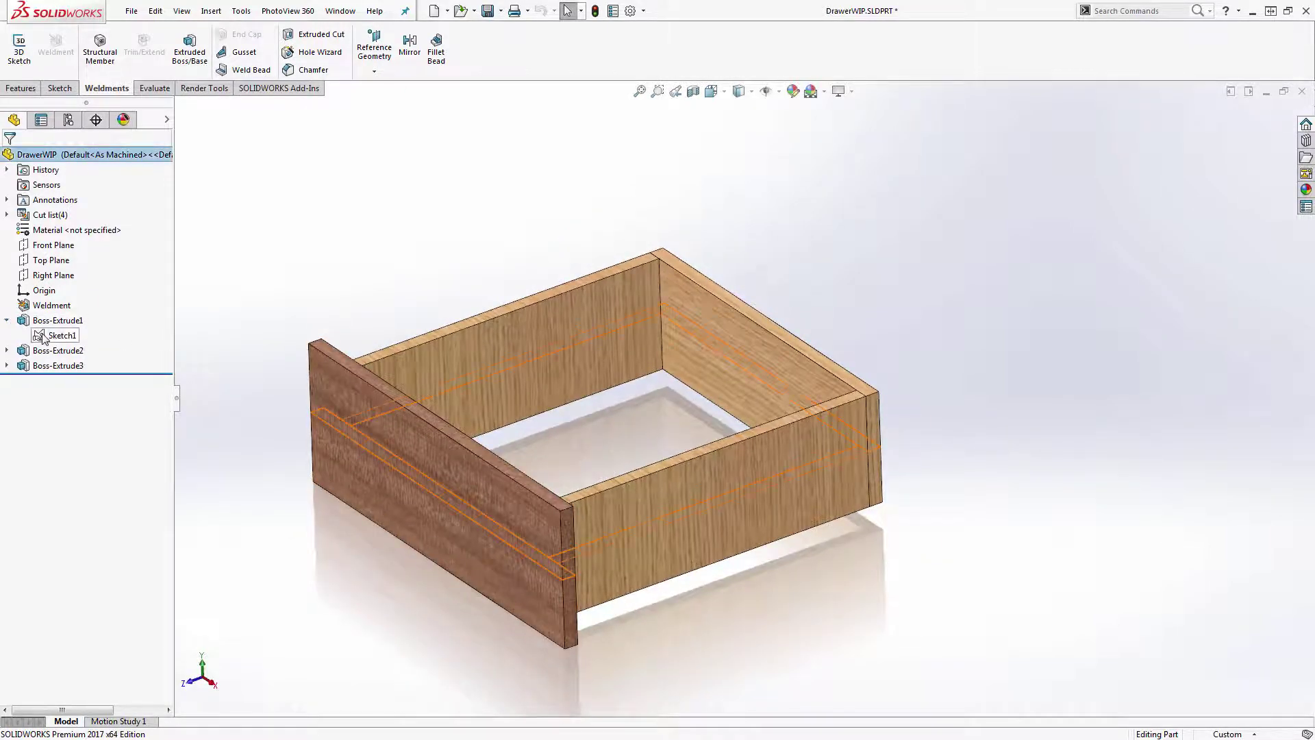
click(55, 292)
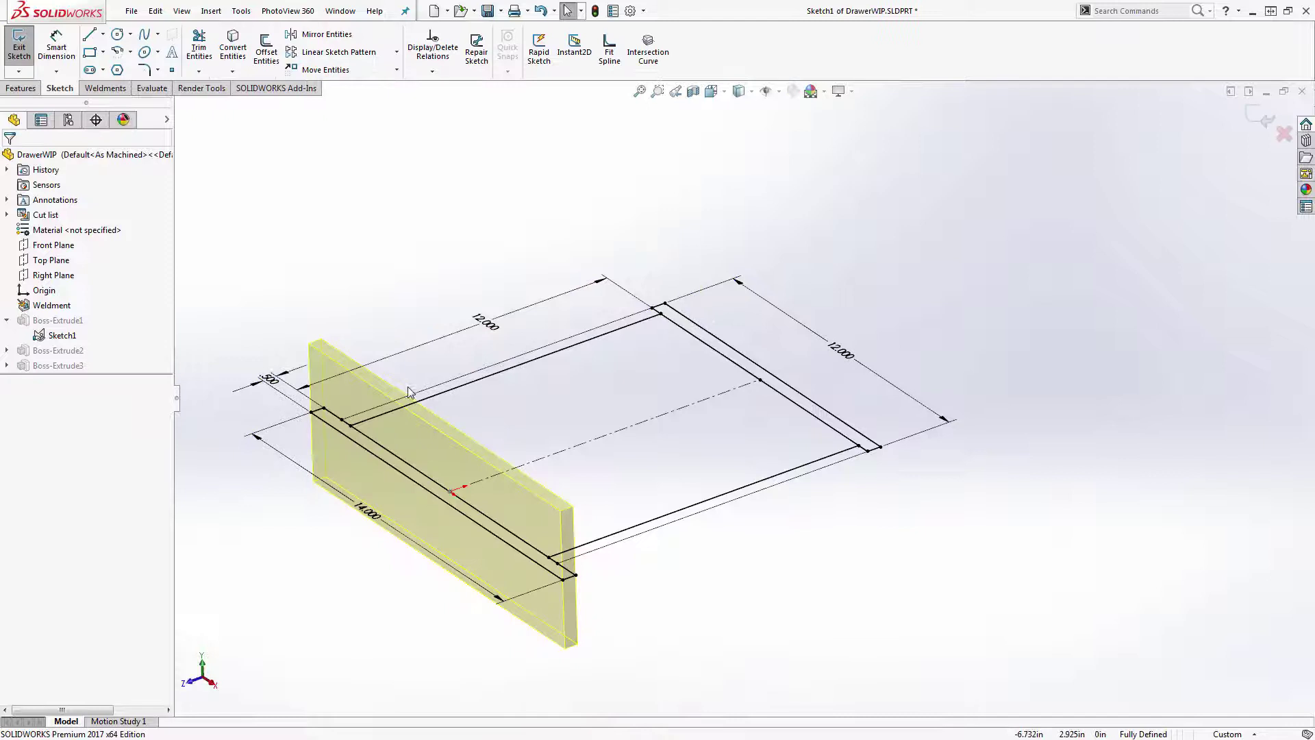
middle_drag(408, 386, 397, 429)
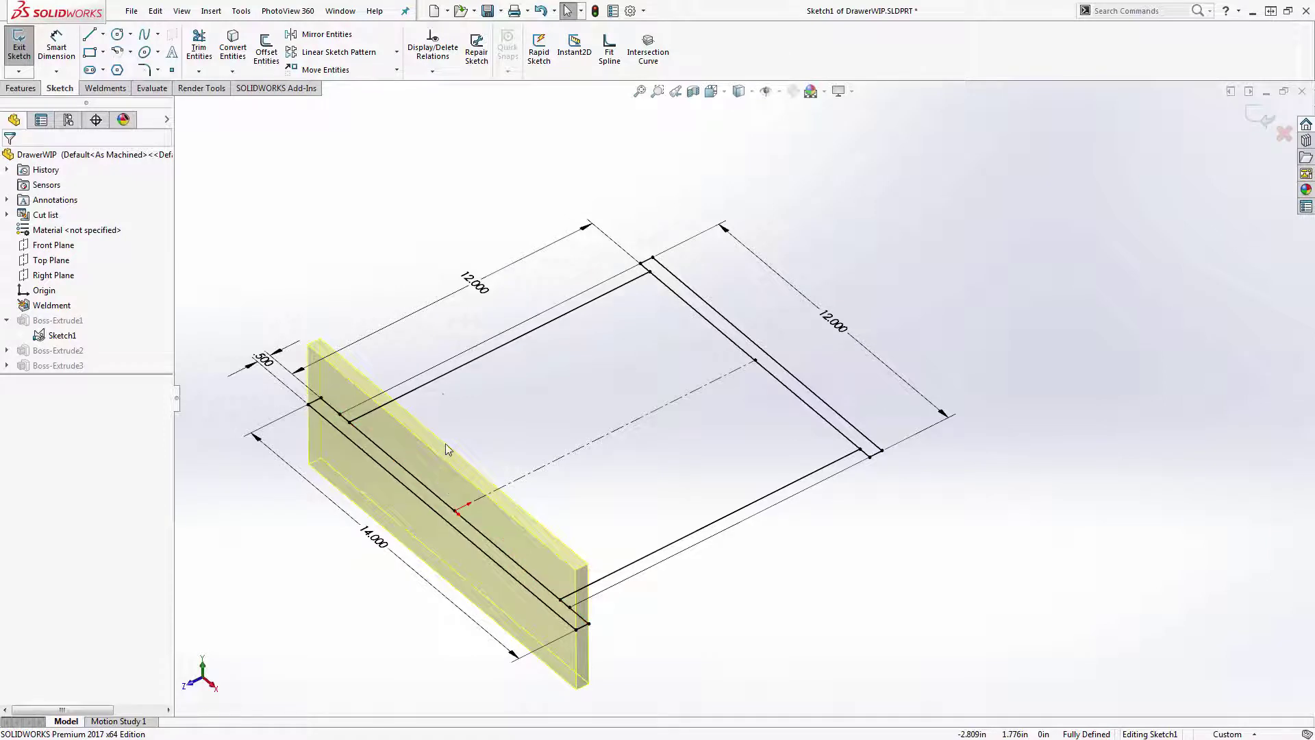
key(ctrl+b)
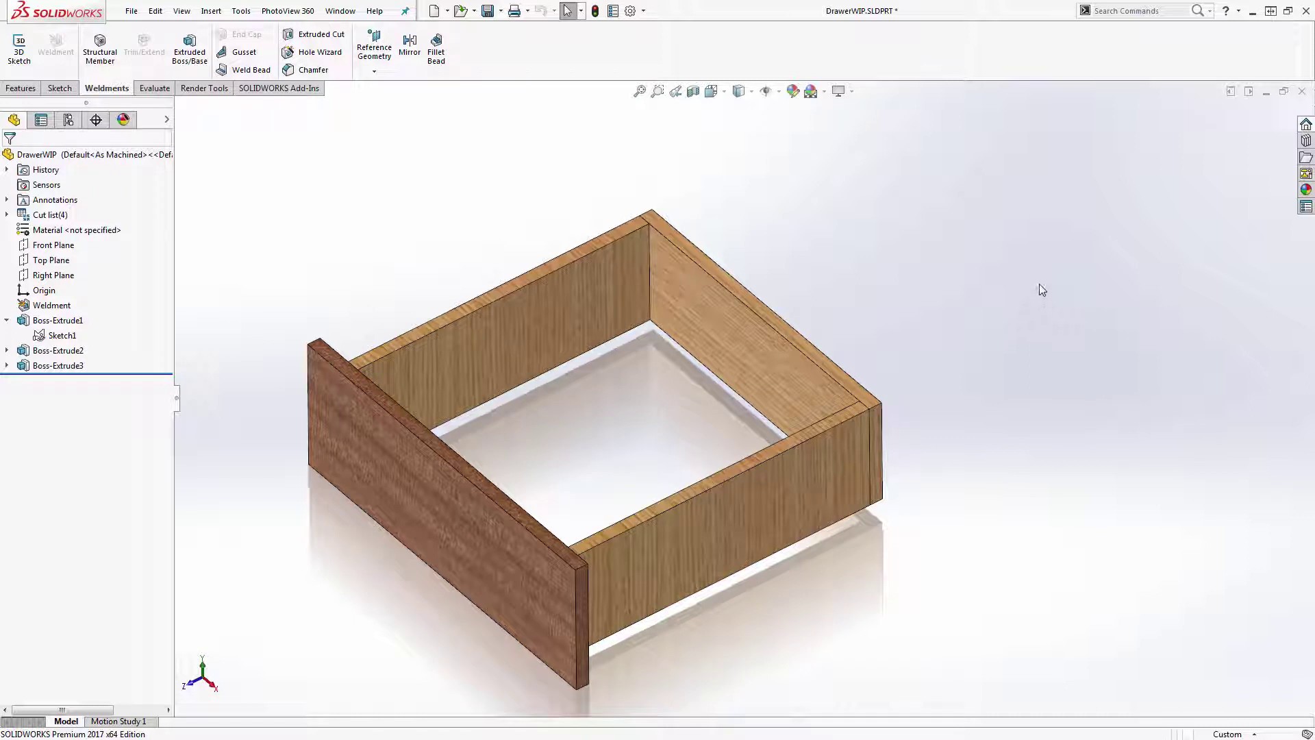
- Drag Recessed Panel from Woodwork_Library_Features > Misc onto the drawer box
click(1305, 141)
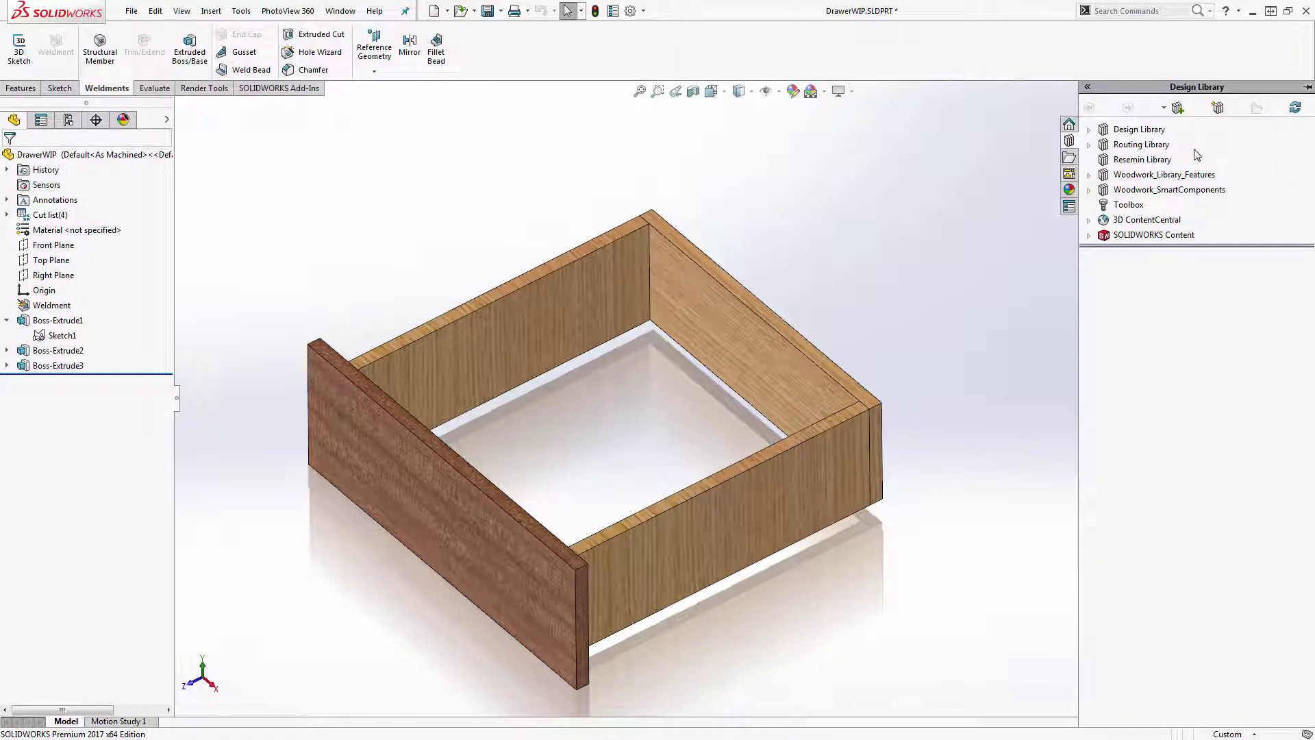
click(1162, 177)
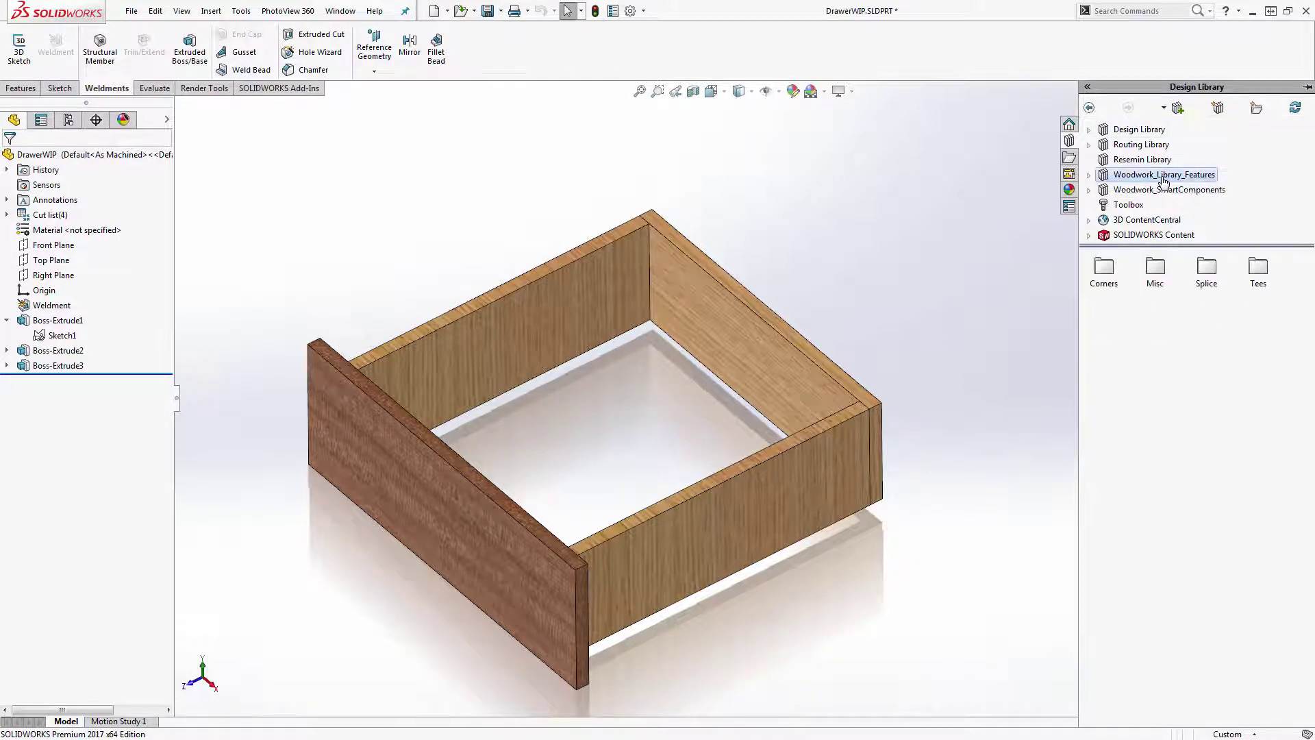
double_click(1156, 269)
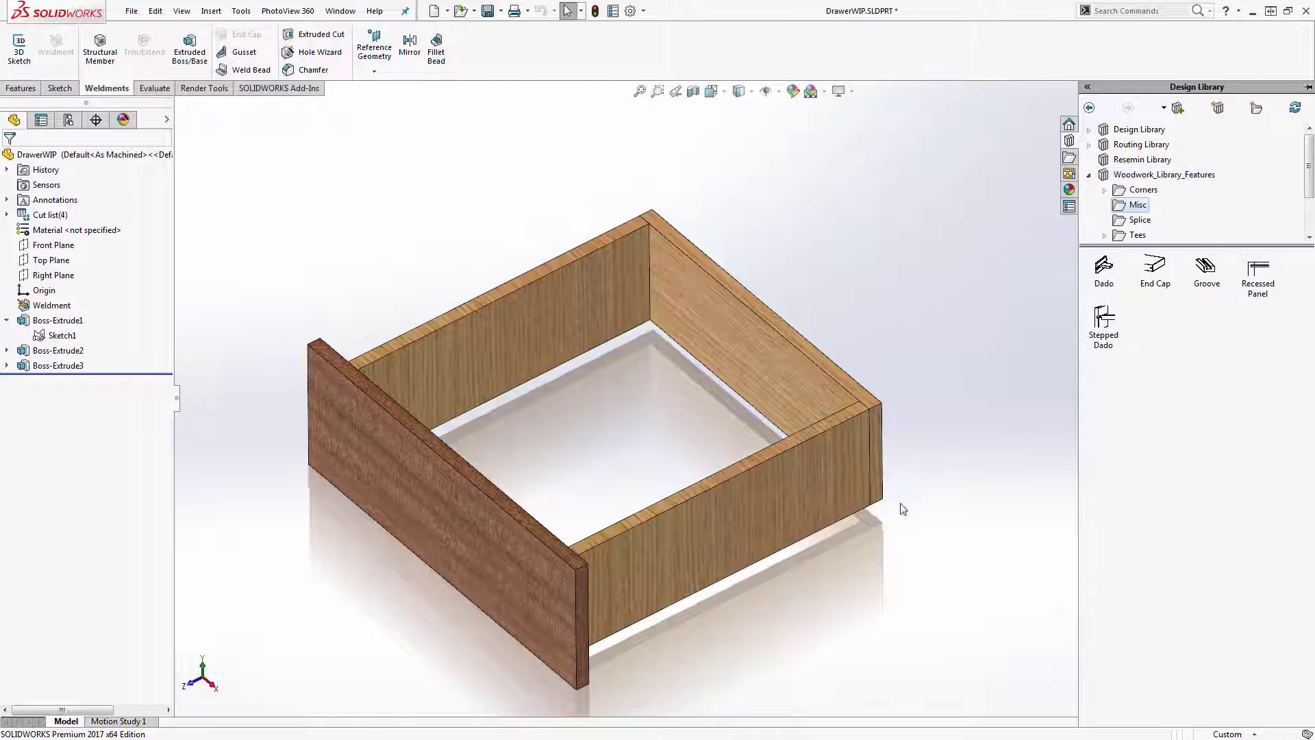
middle_drag(903, 509, 959, 235)
drag(1258, 272, 1123, 259)
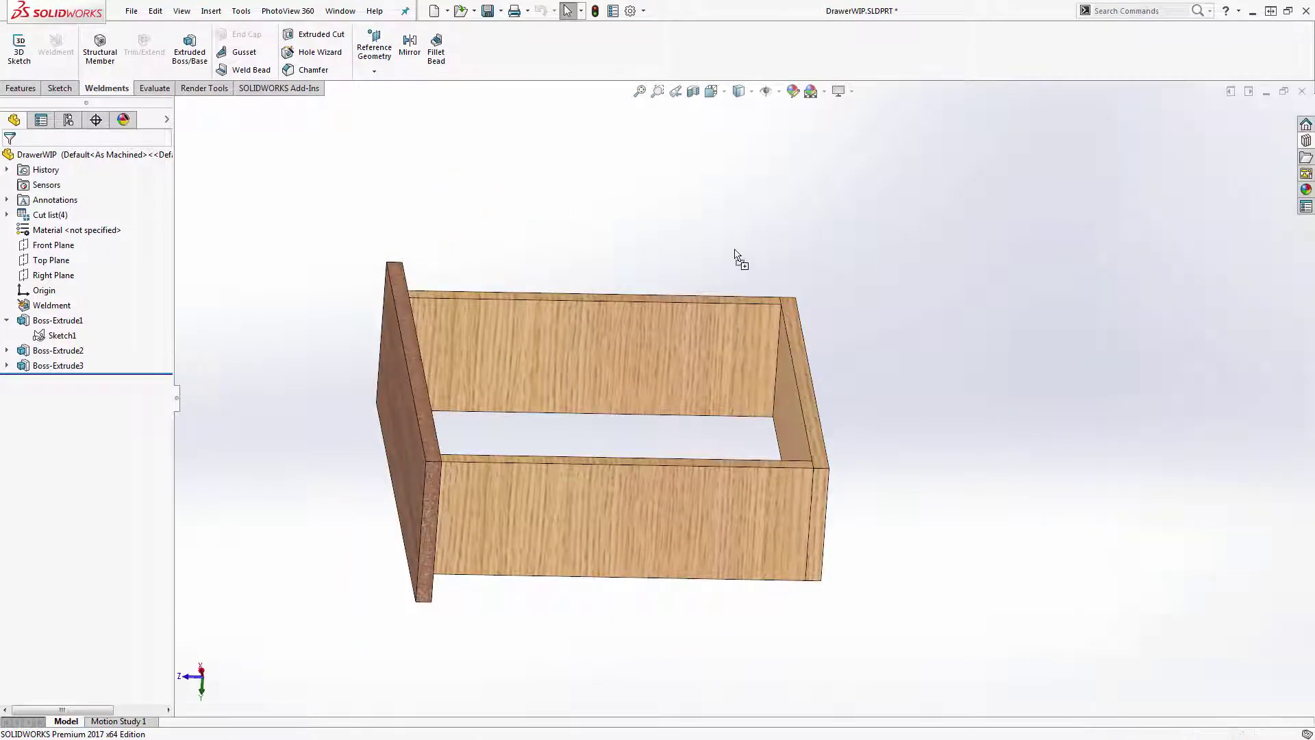
drag(735, 250, 702, 218)
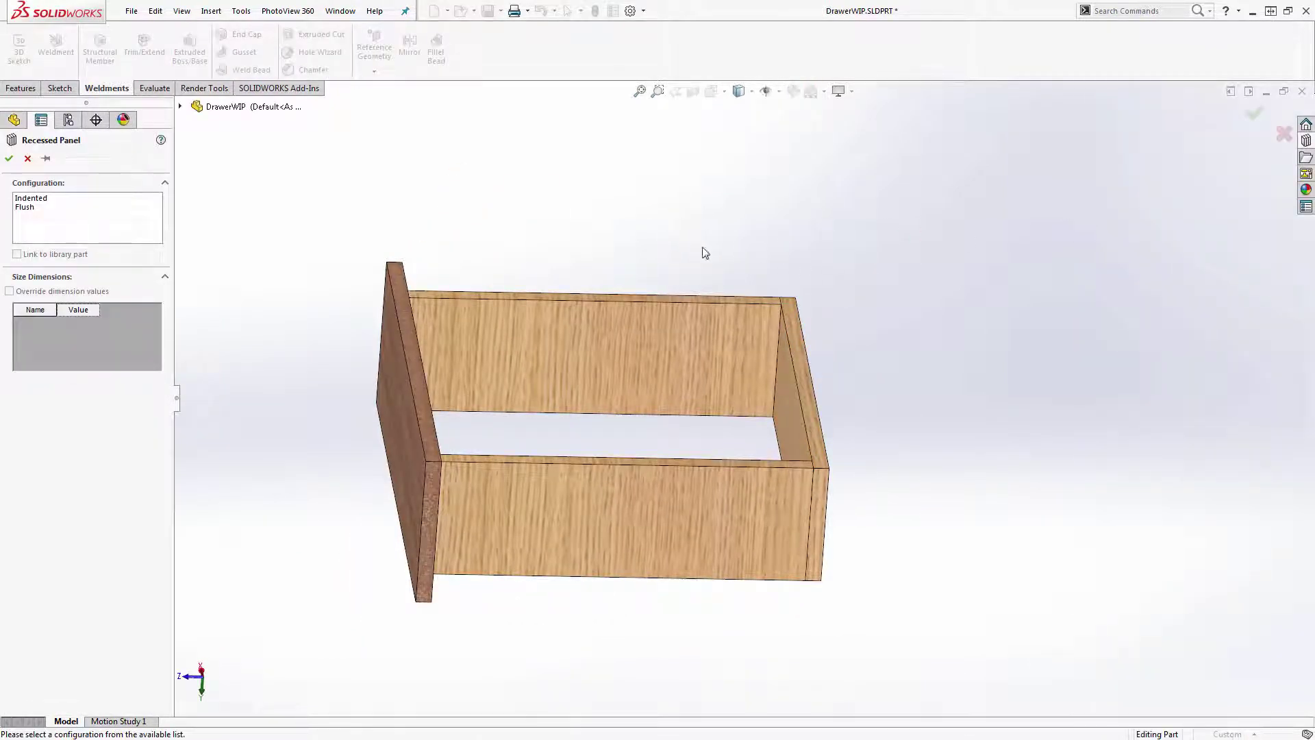
- Place an Indented Recessed Panel using the back panel's top face, both inner corners and side edge
click(66, 198)
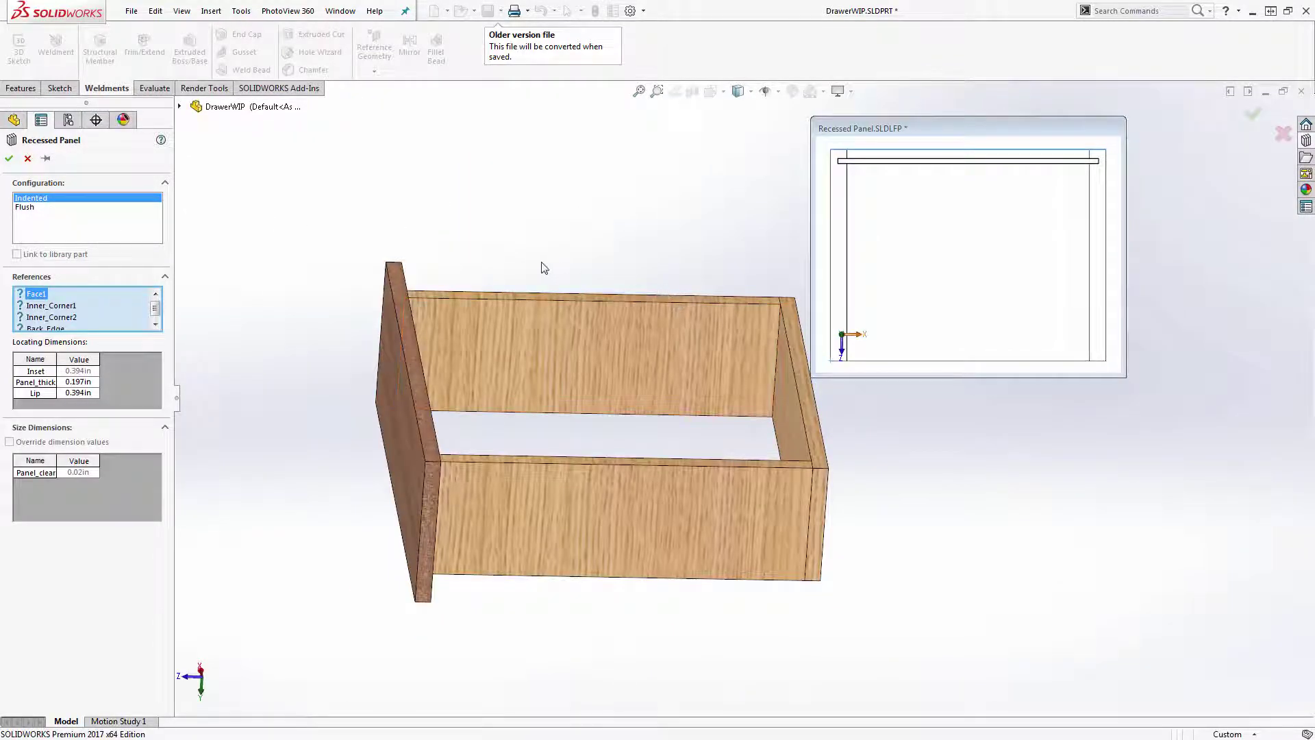
click(907, 126)
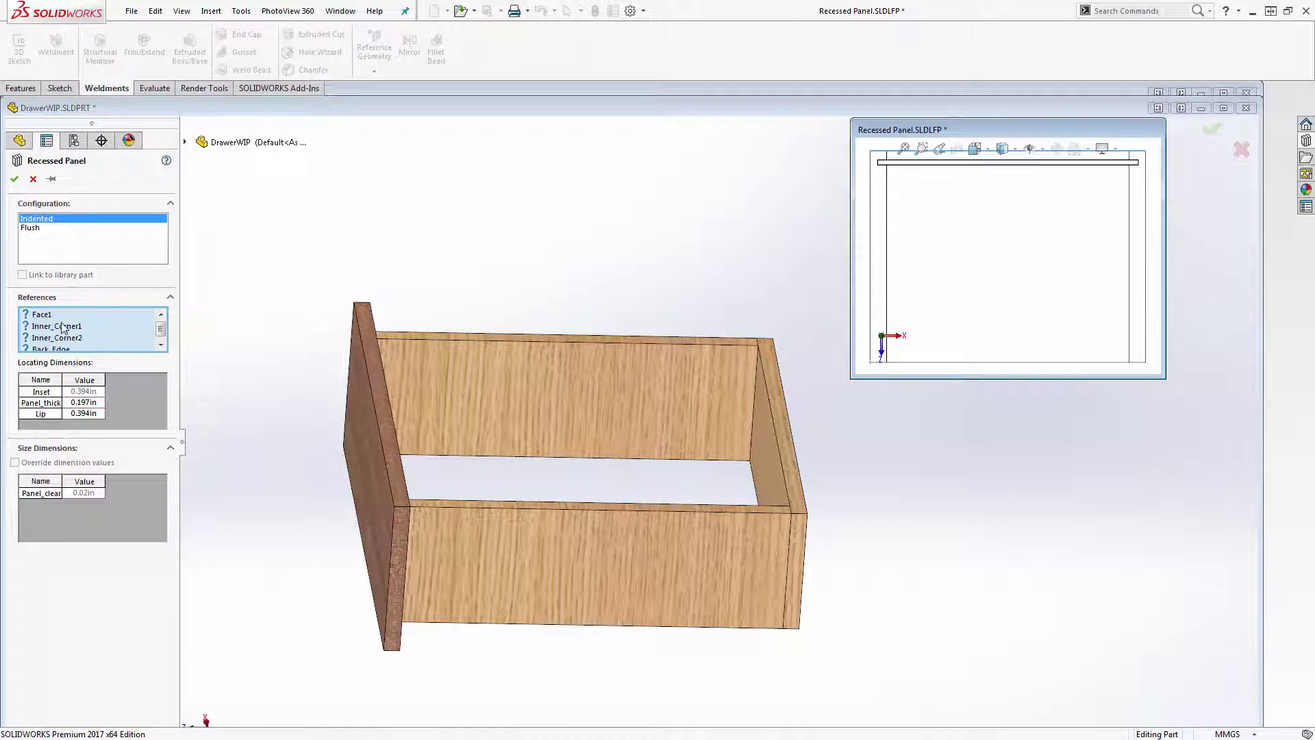
click(636, 341)
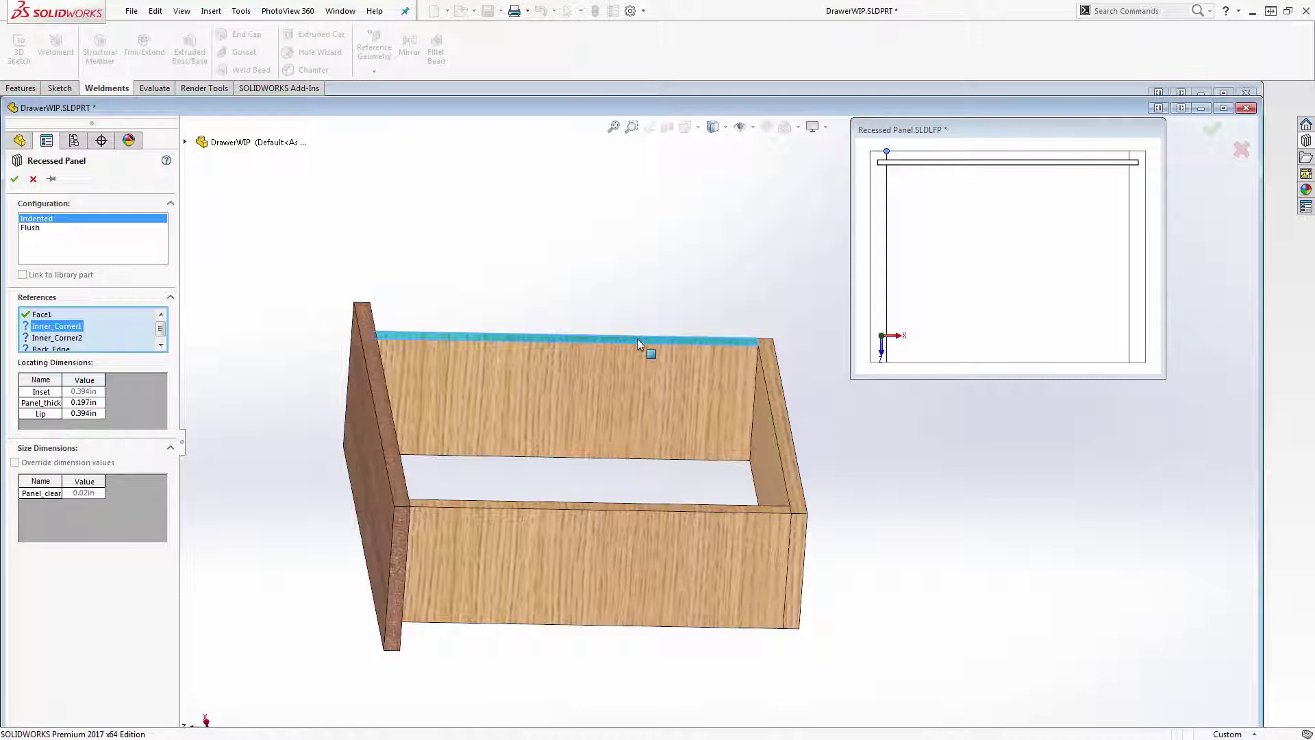
middle_drag(710, 375, 484, 351)
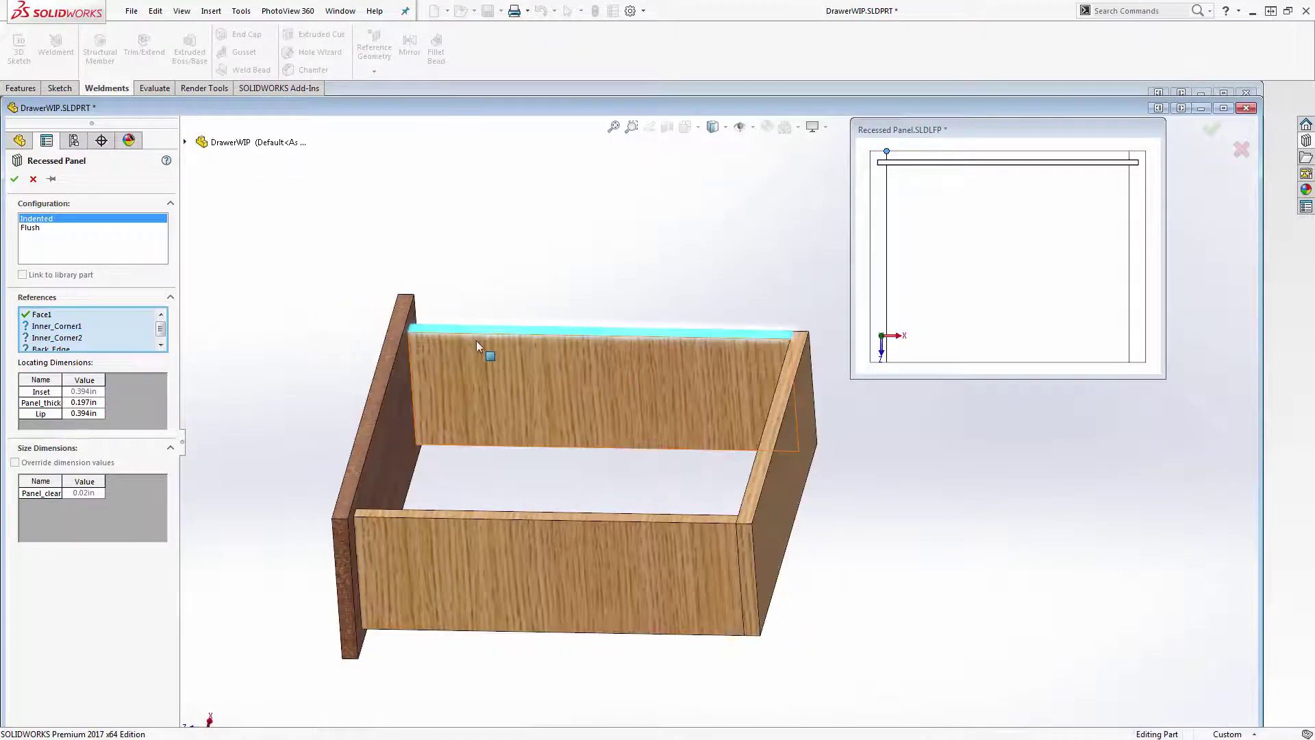
click(409, 332)
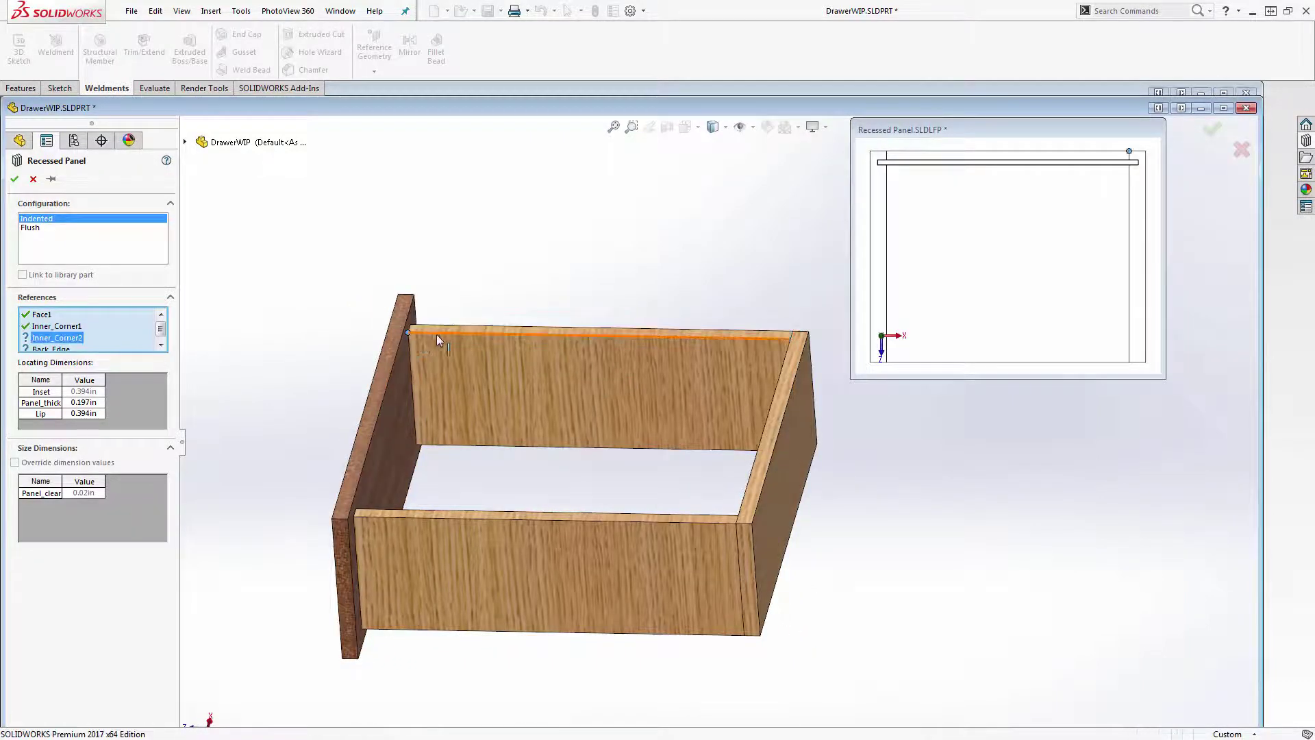
click(738, 515)
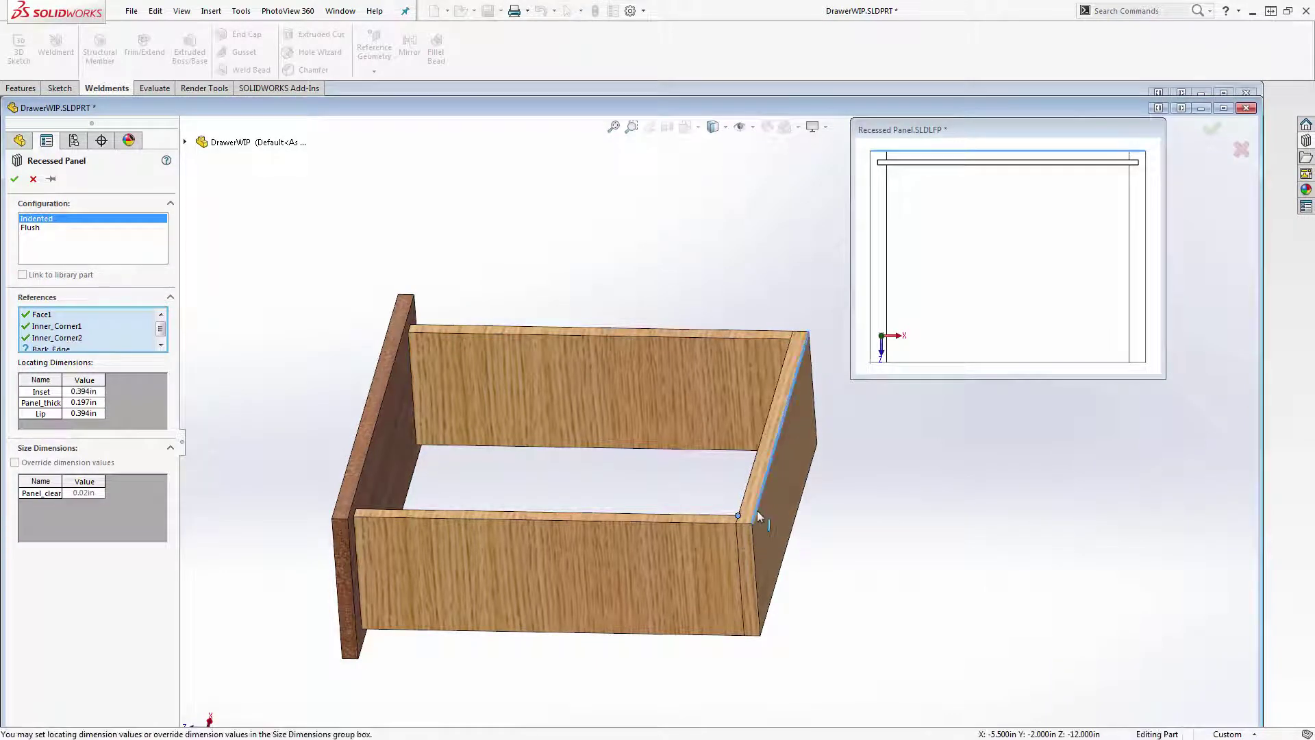
click(758, 510)
middle_drag(836, 513, 753, 420)
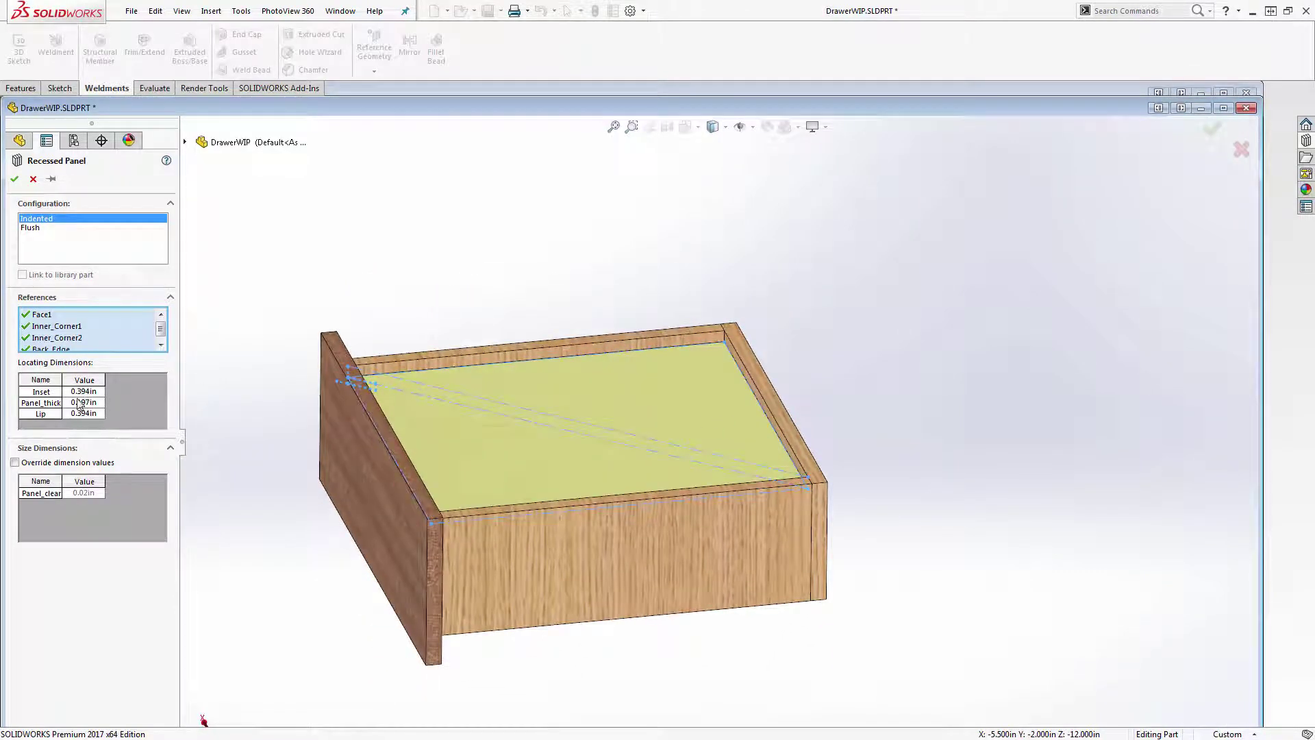
click(13, 179)
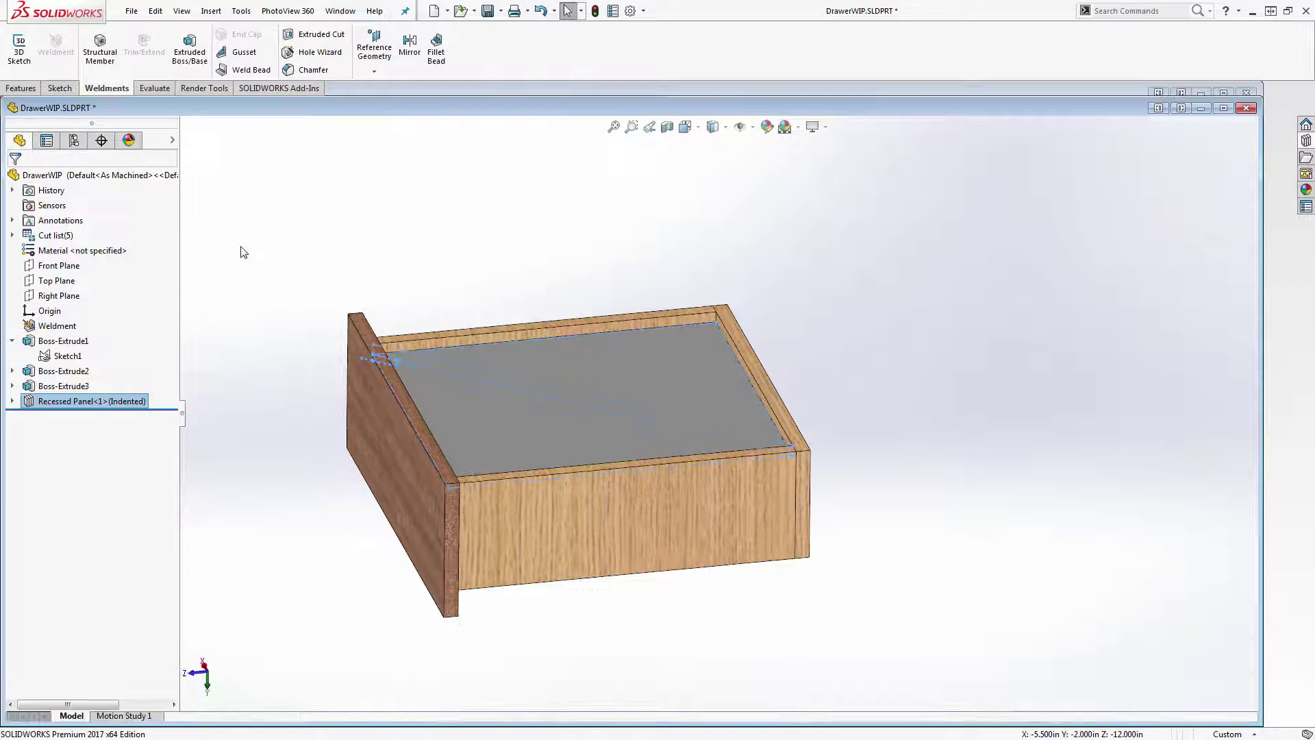
double_click(476, 111)
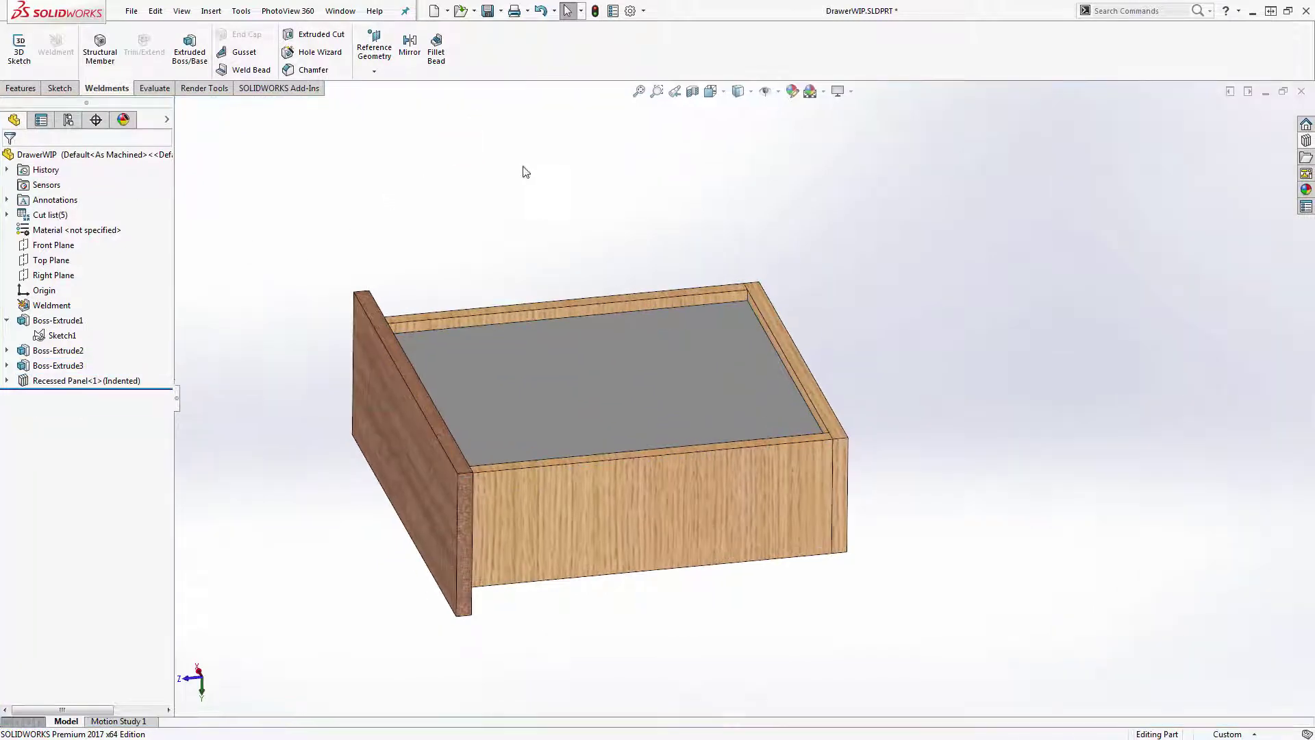
scroll(524, 202, down, 2)
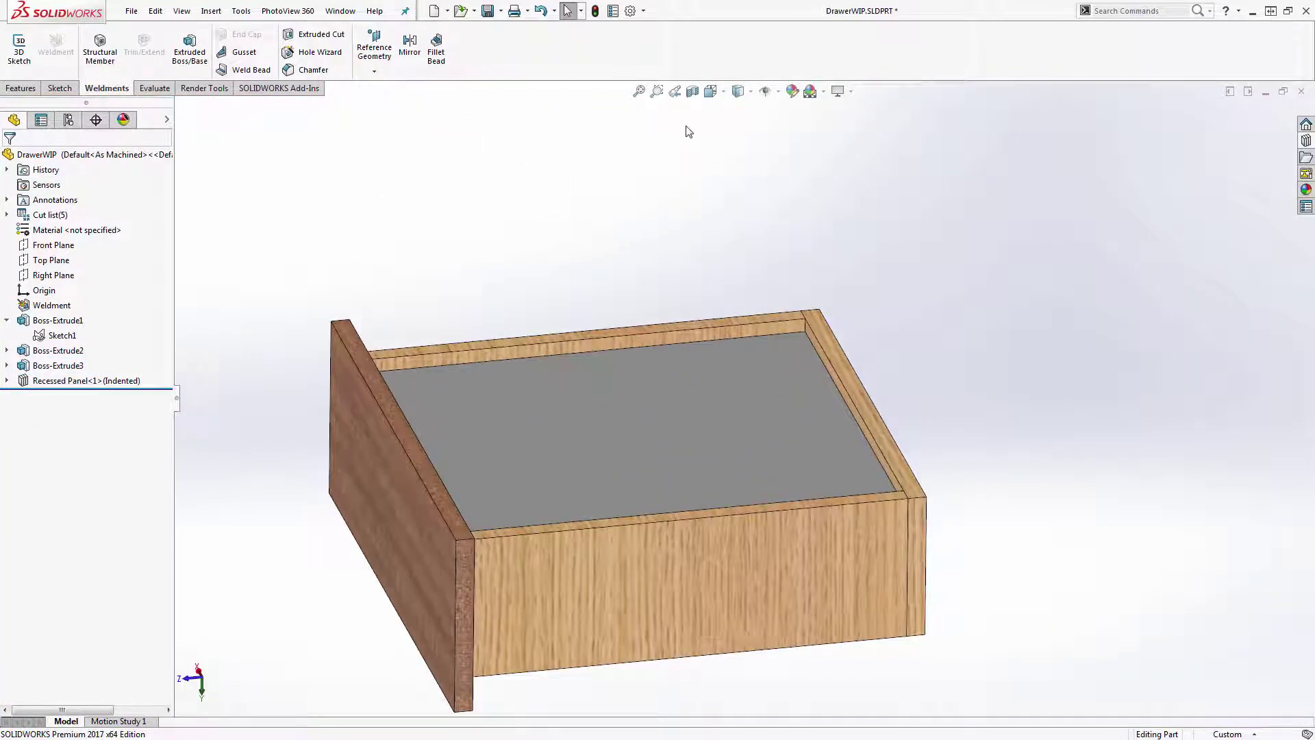
click(692, 91)
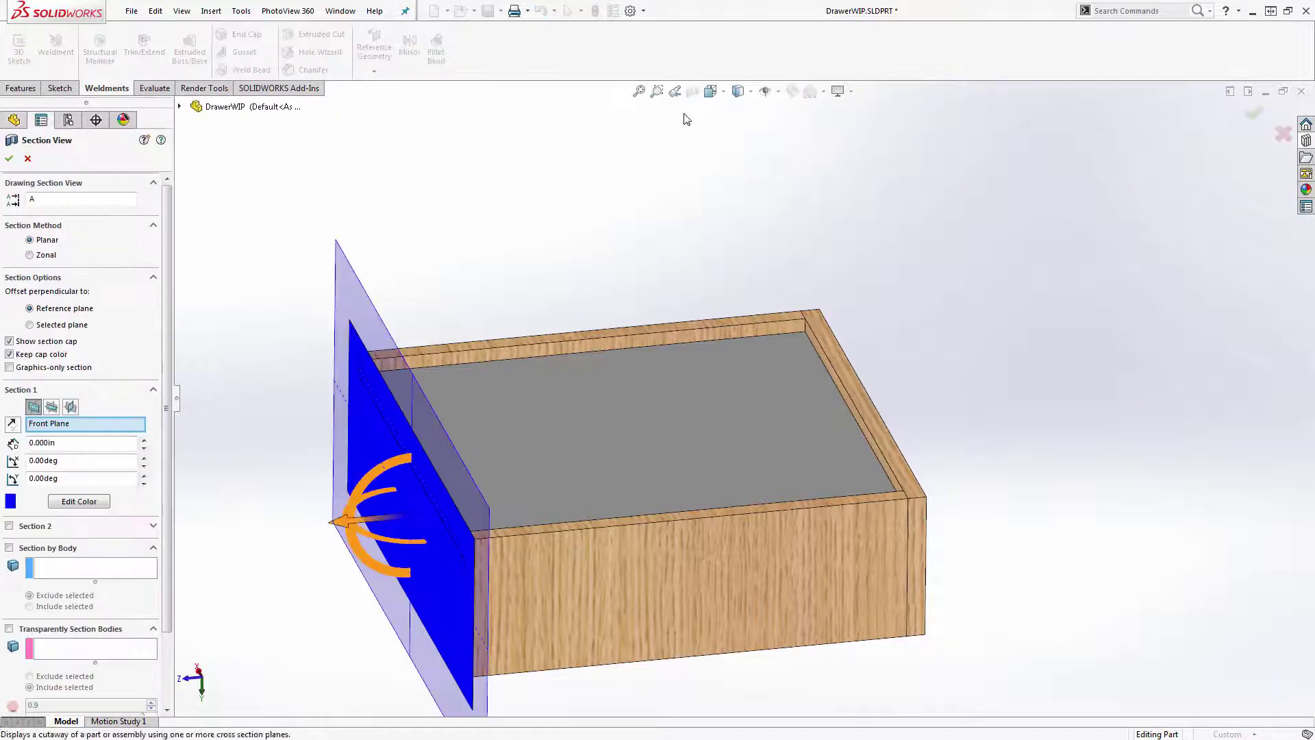
click(52, 407)
click(71, 407)
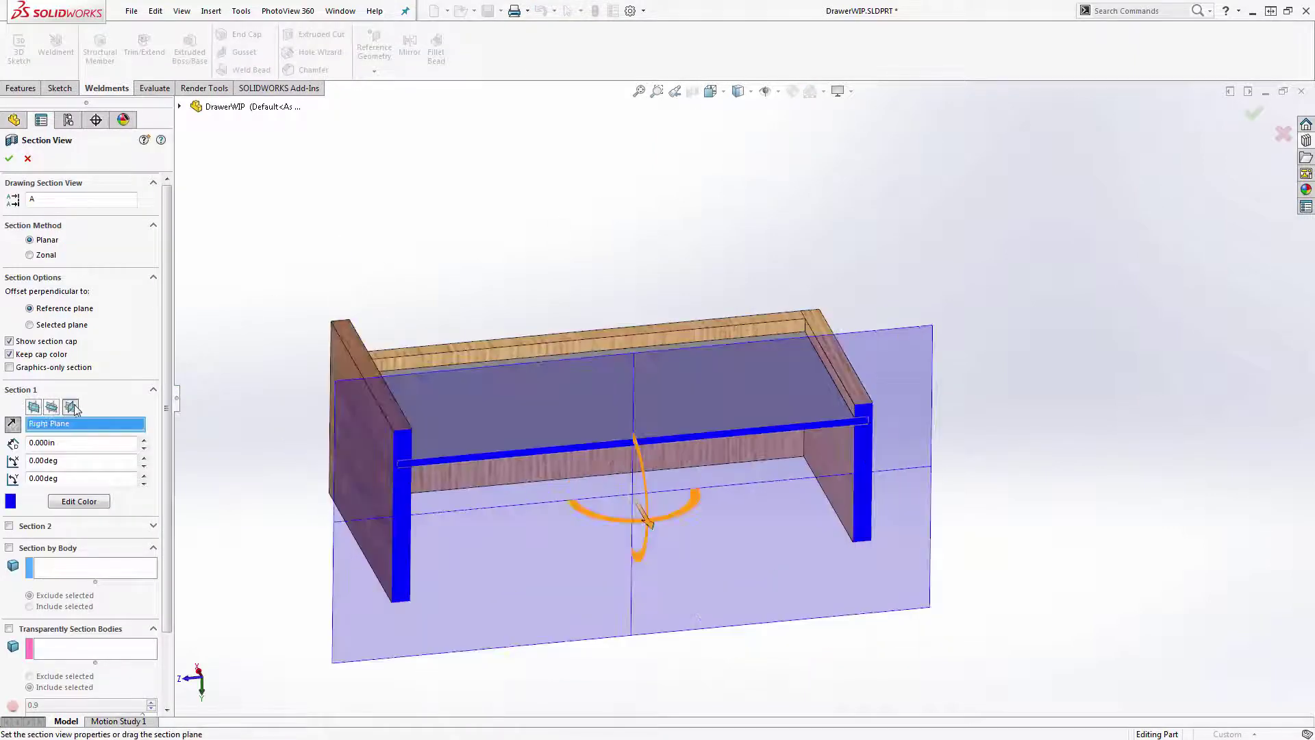
scroll(480, 465, down, 10)
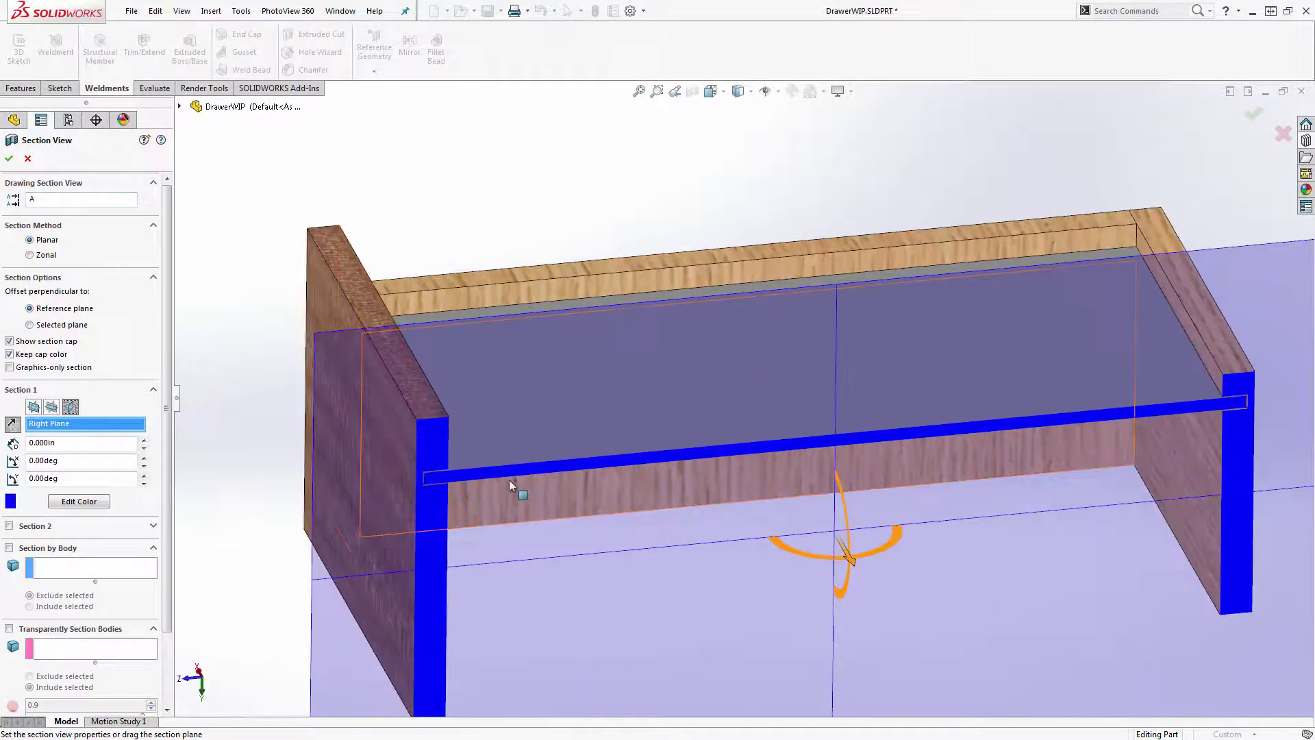
scroll(480, 438, down, 2)
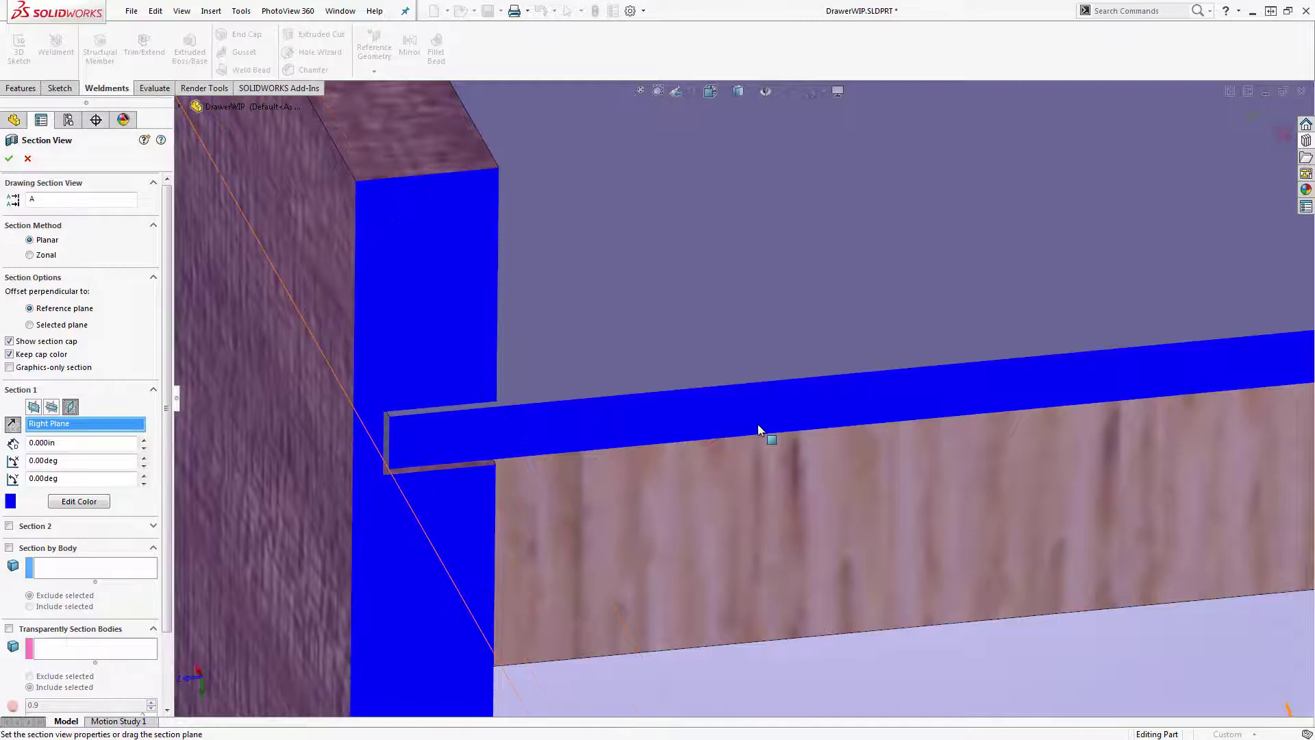
key(f)
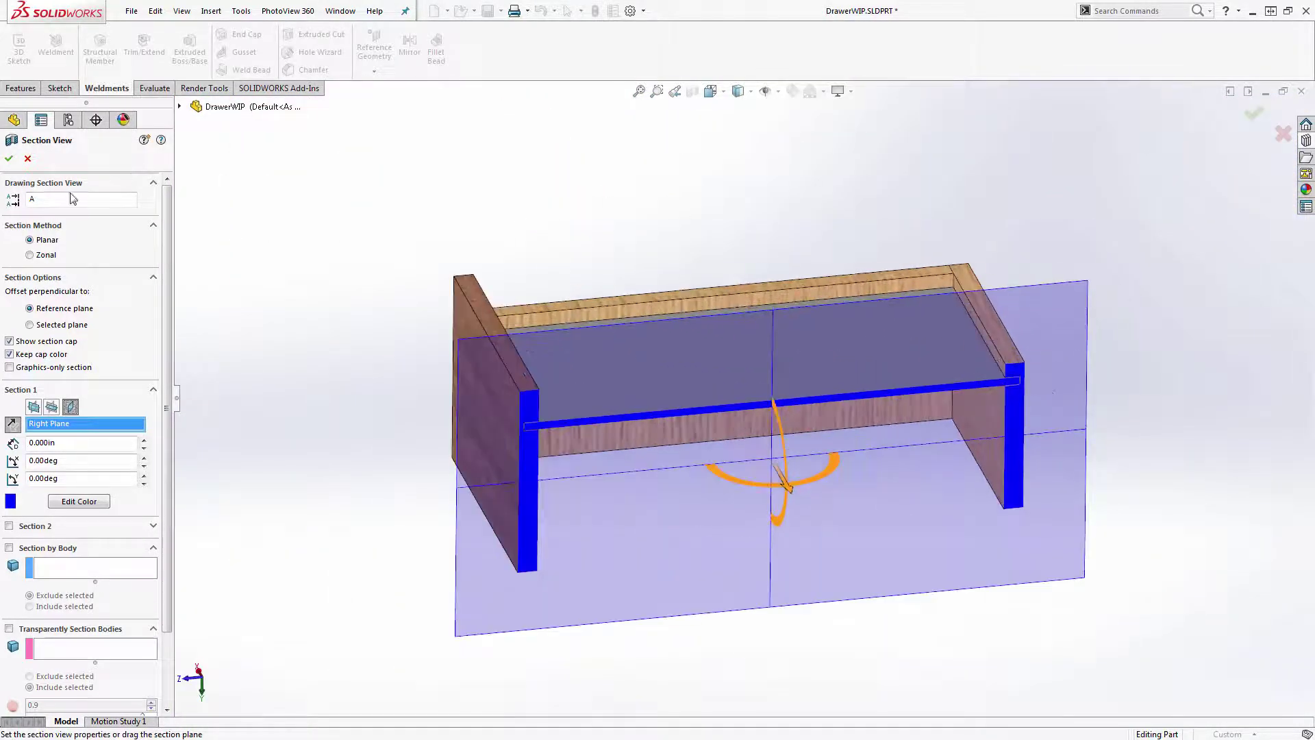
click(27, 158)
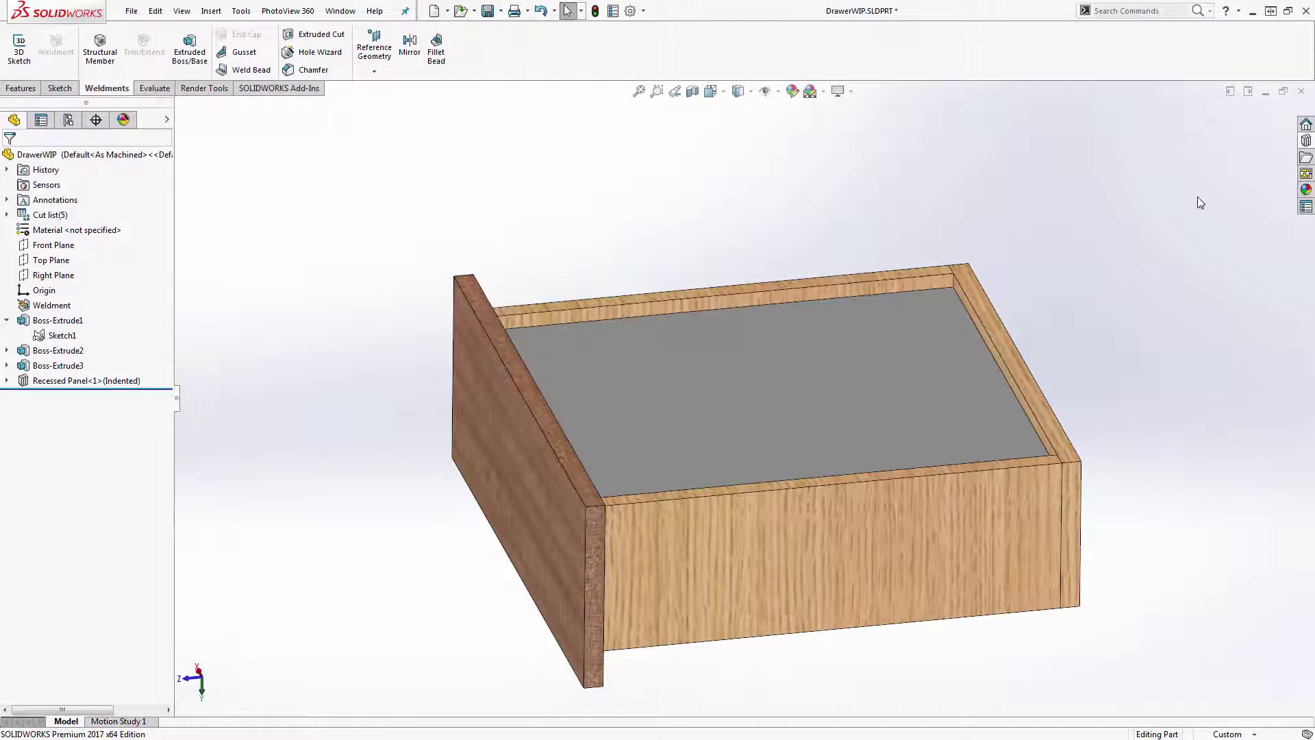
- Apply the Organic > Wood 'polished ash 2d' appearance to the drawer's bottom panel
click(1305, 190)
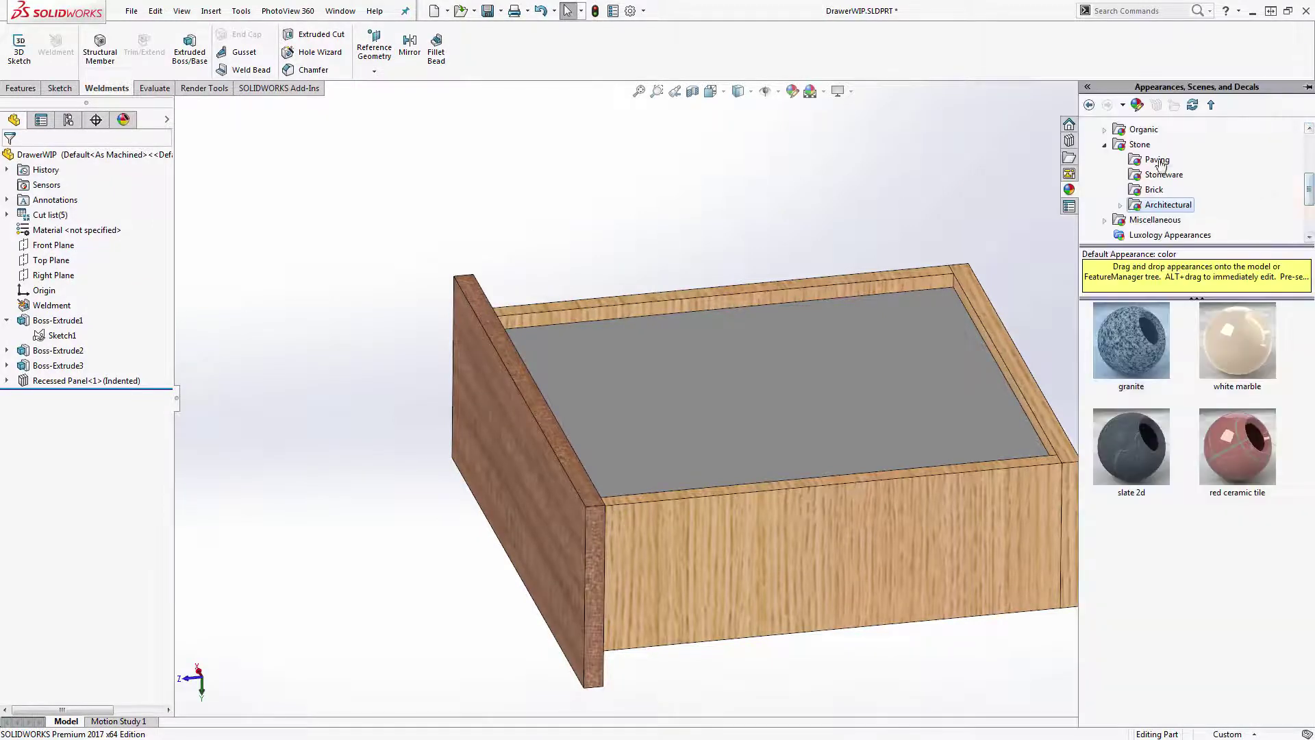
double_click(1114, 147)
scroll(1116, 154, up, 2)
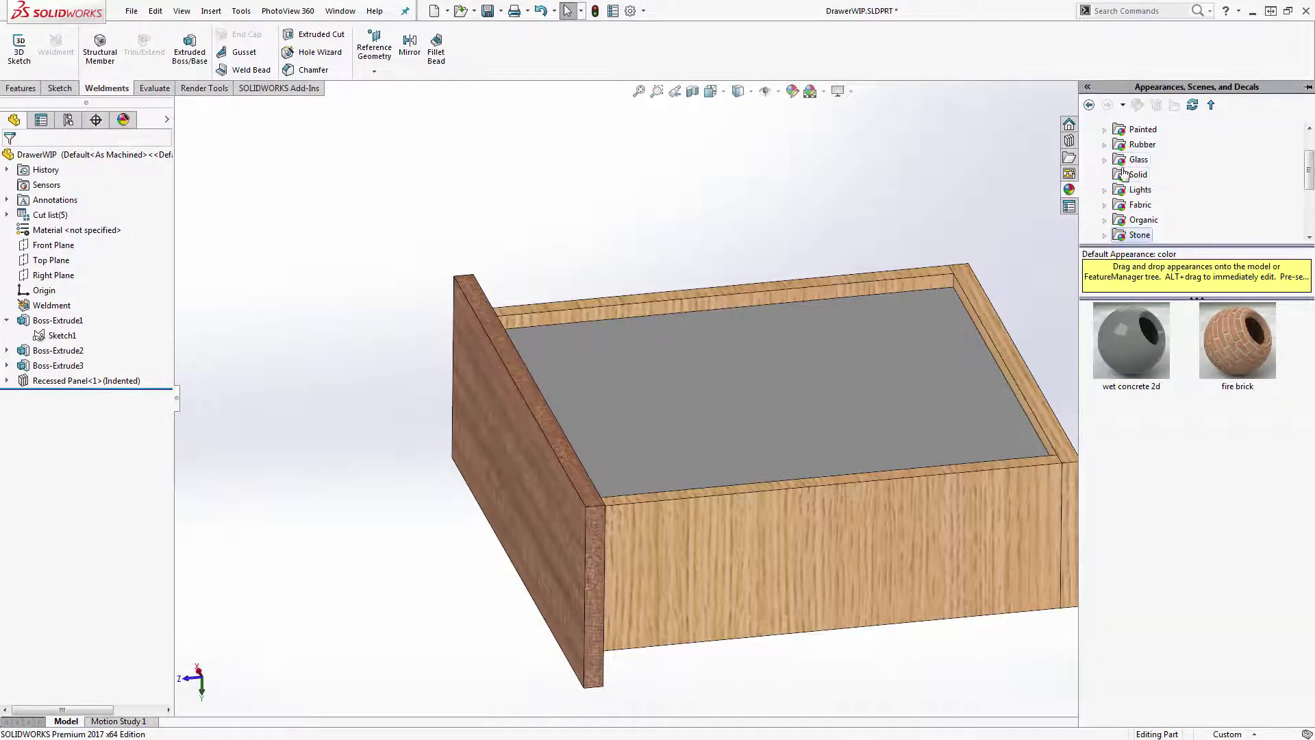
scroll(1117, 176, up, 1)
scroll(1164, 220, down, 1)
click(1144, 220)
click(1106, 221)
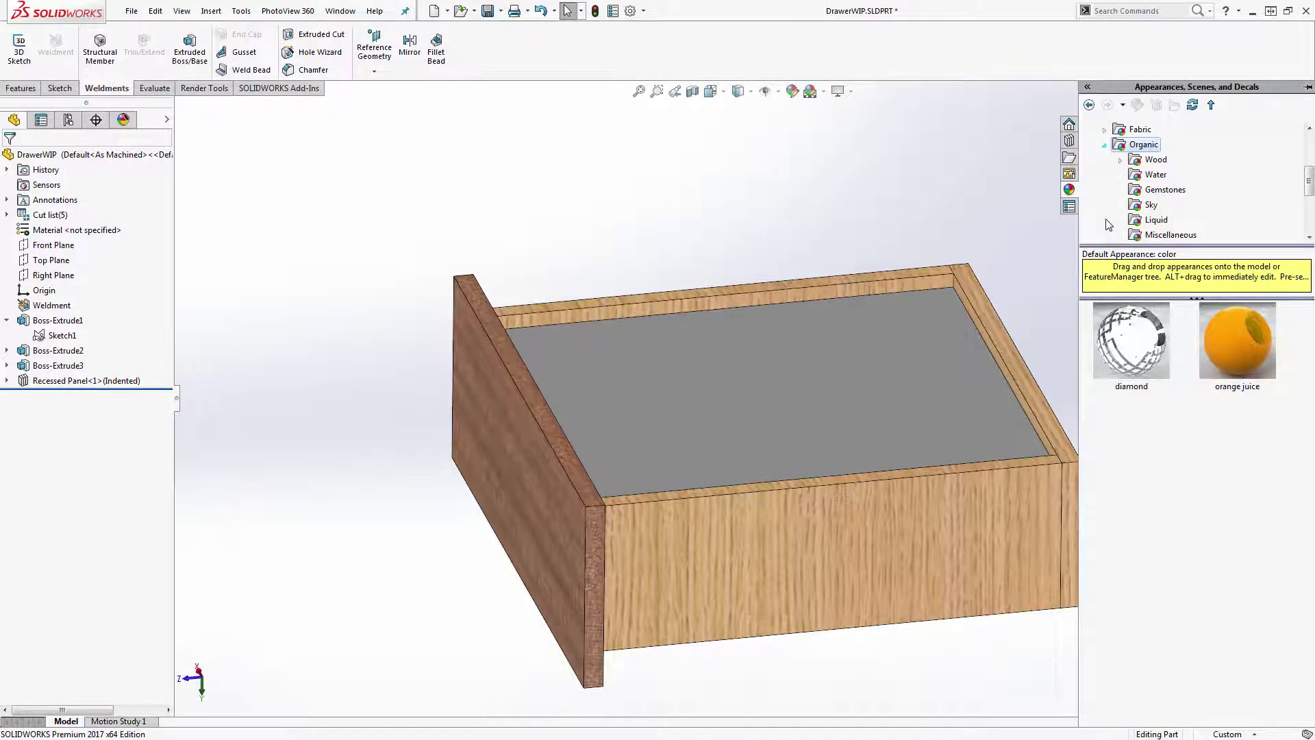
click(1155, 160)
drag(1157, 380, 881, 391)
click(891, 392)
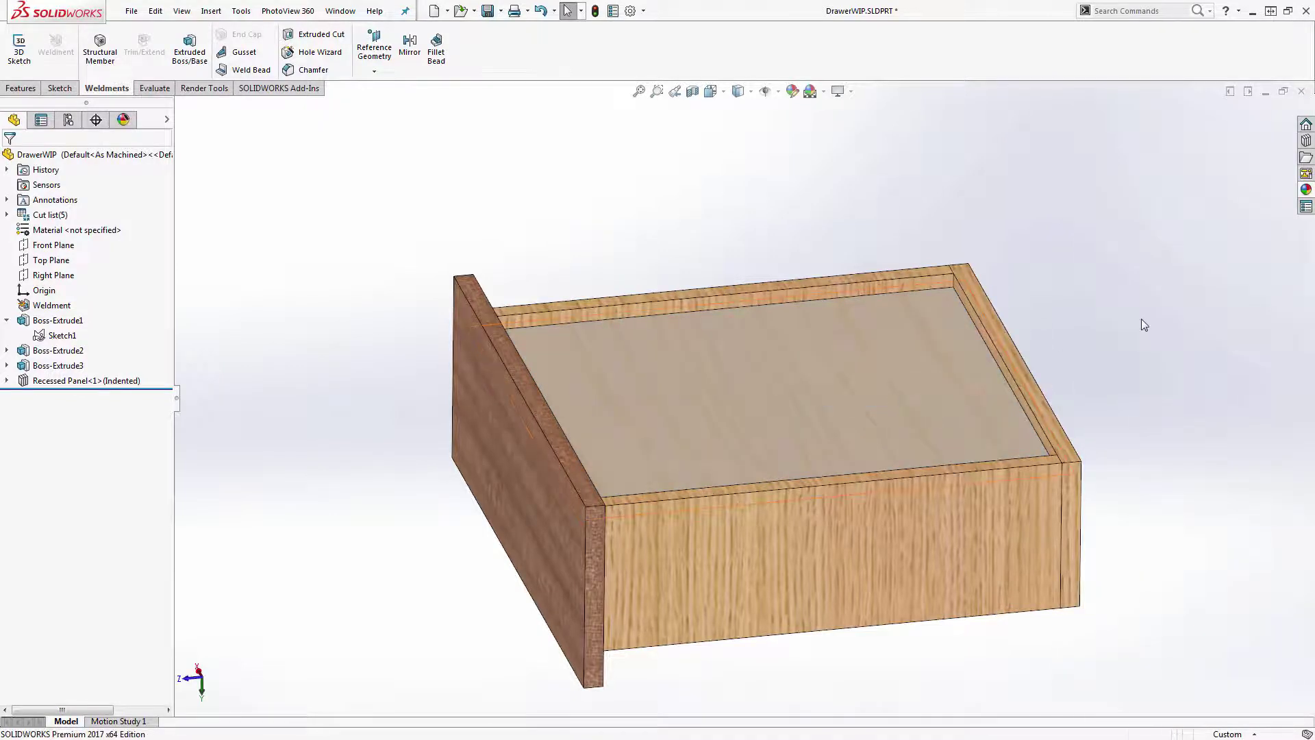
- Orbit the drawer to view it from behind and bring back the Design Library
key(ctrl+Left)
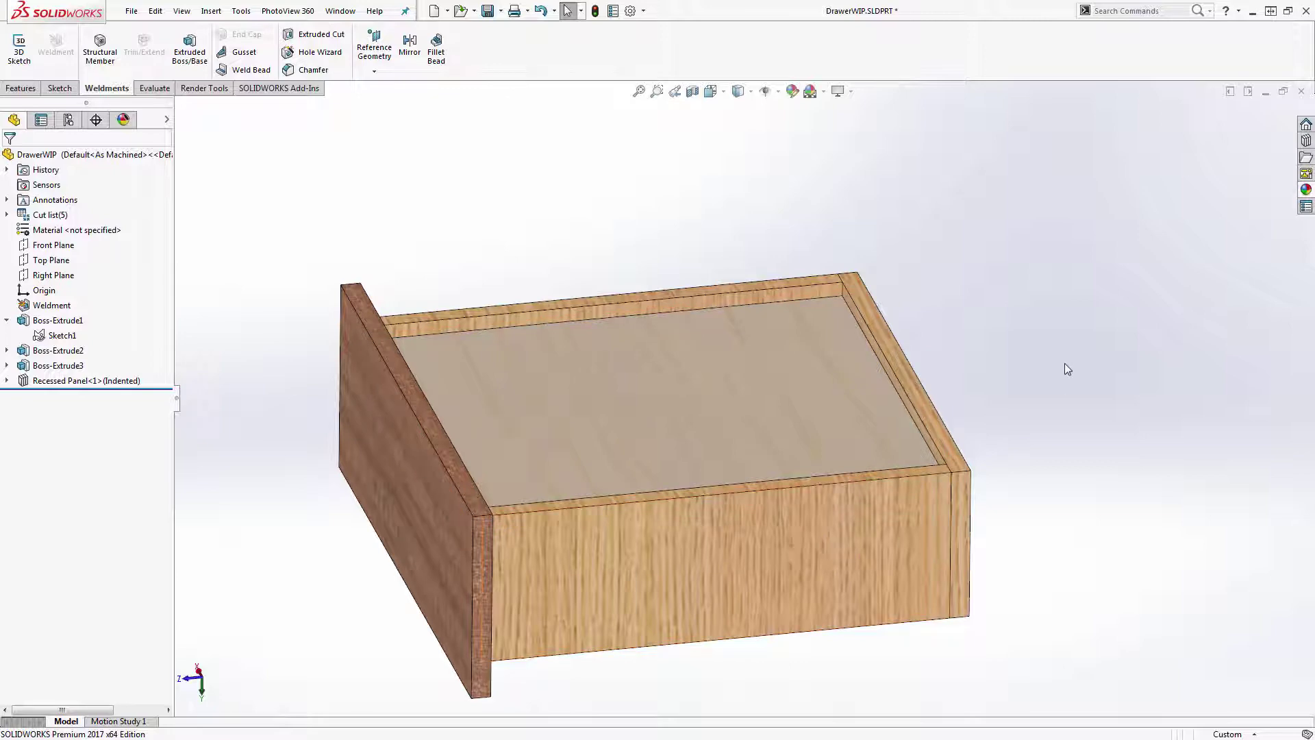
middle_drag(1074, 388, 787, 572)
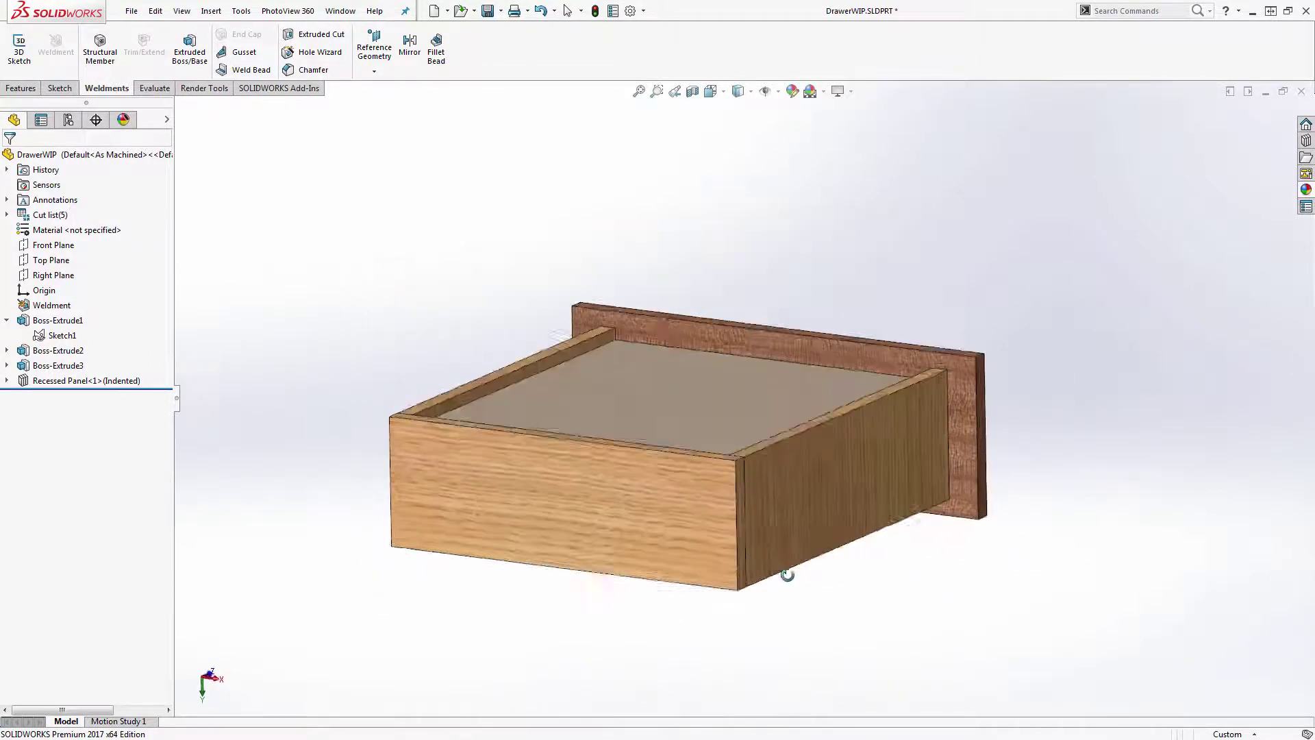
click(1306, 141)
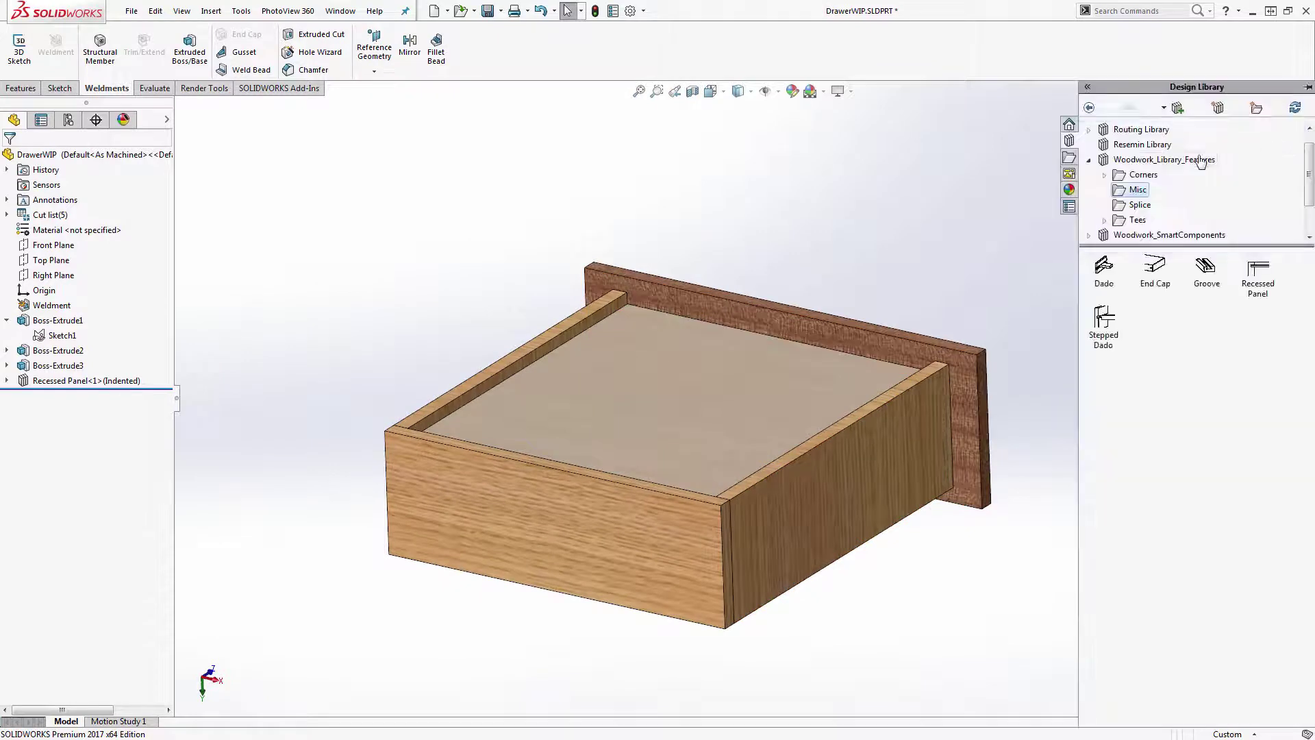
- Insert the RH Box joint from Woodwork_Library_Features > Corners > Box onto the drawer
click(1150, 167)
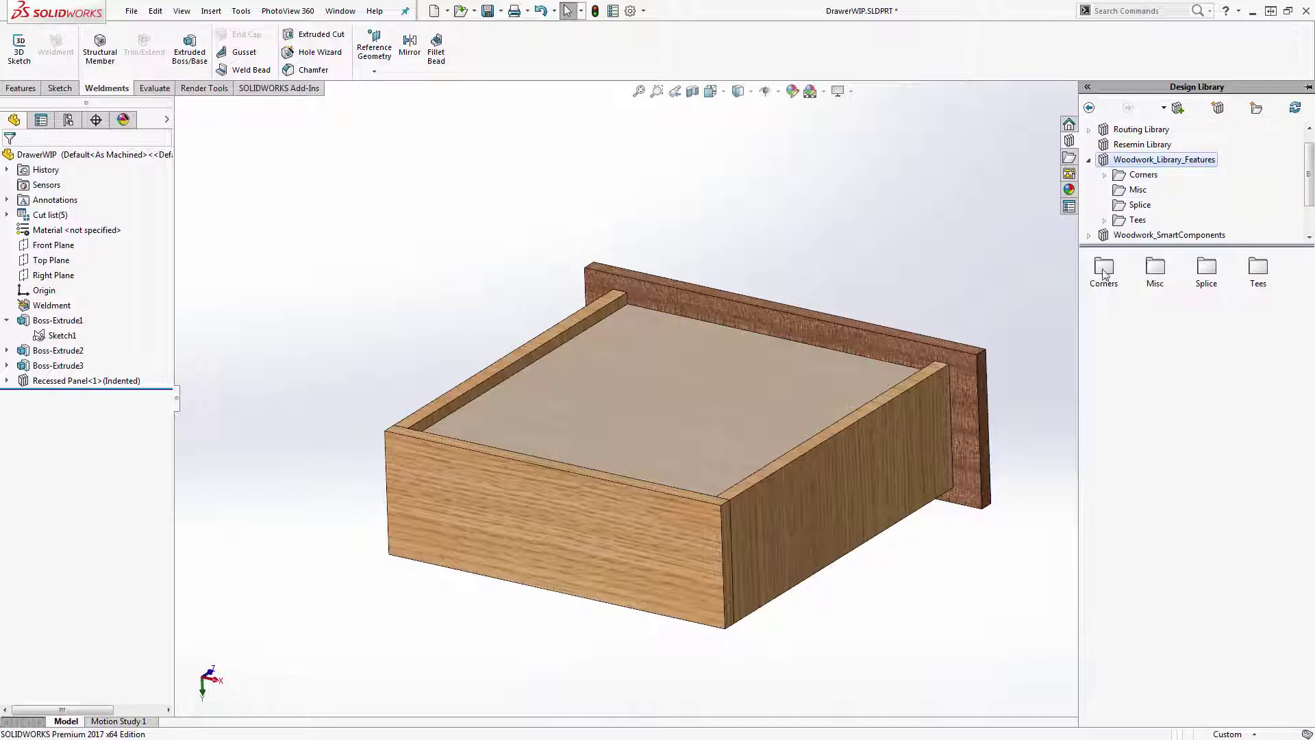
click(1103, 272)
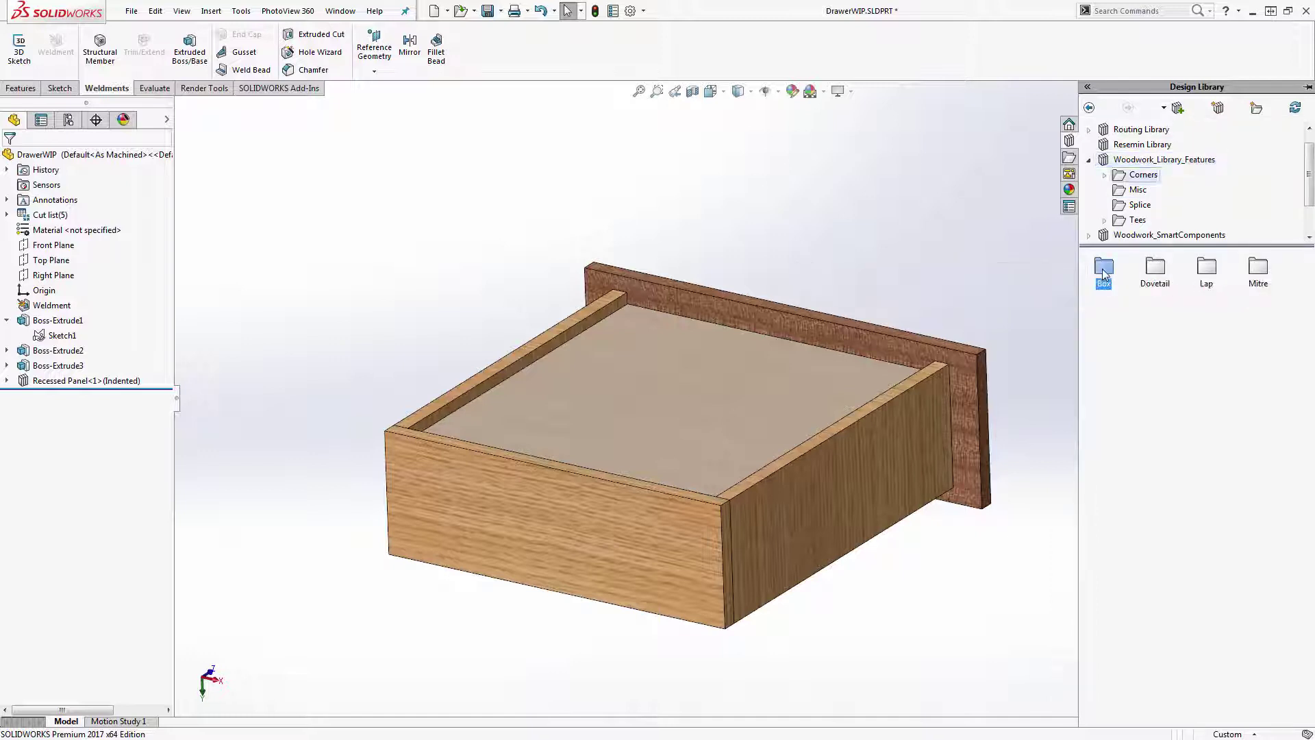
double_click(1103, 273)
mouse_move(1105, 276)
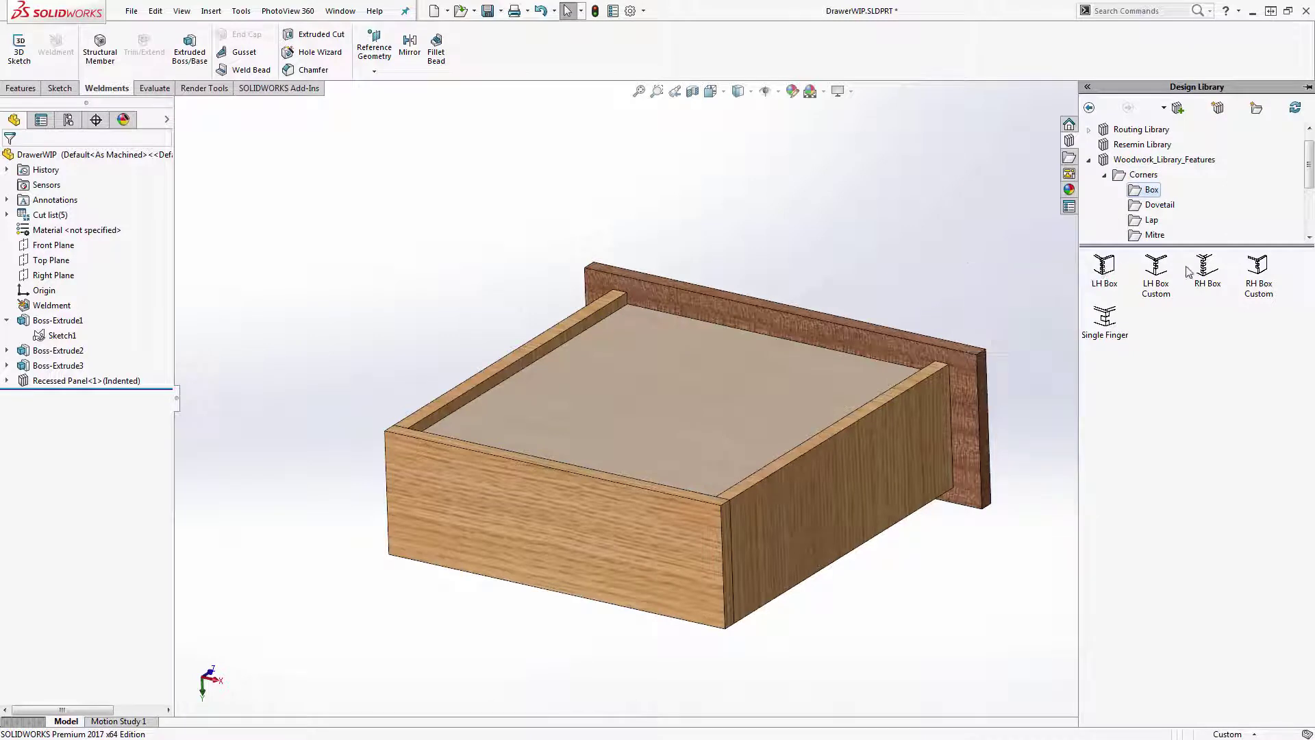
drag(1208, 271, 919, 591)
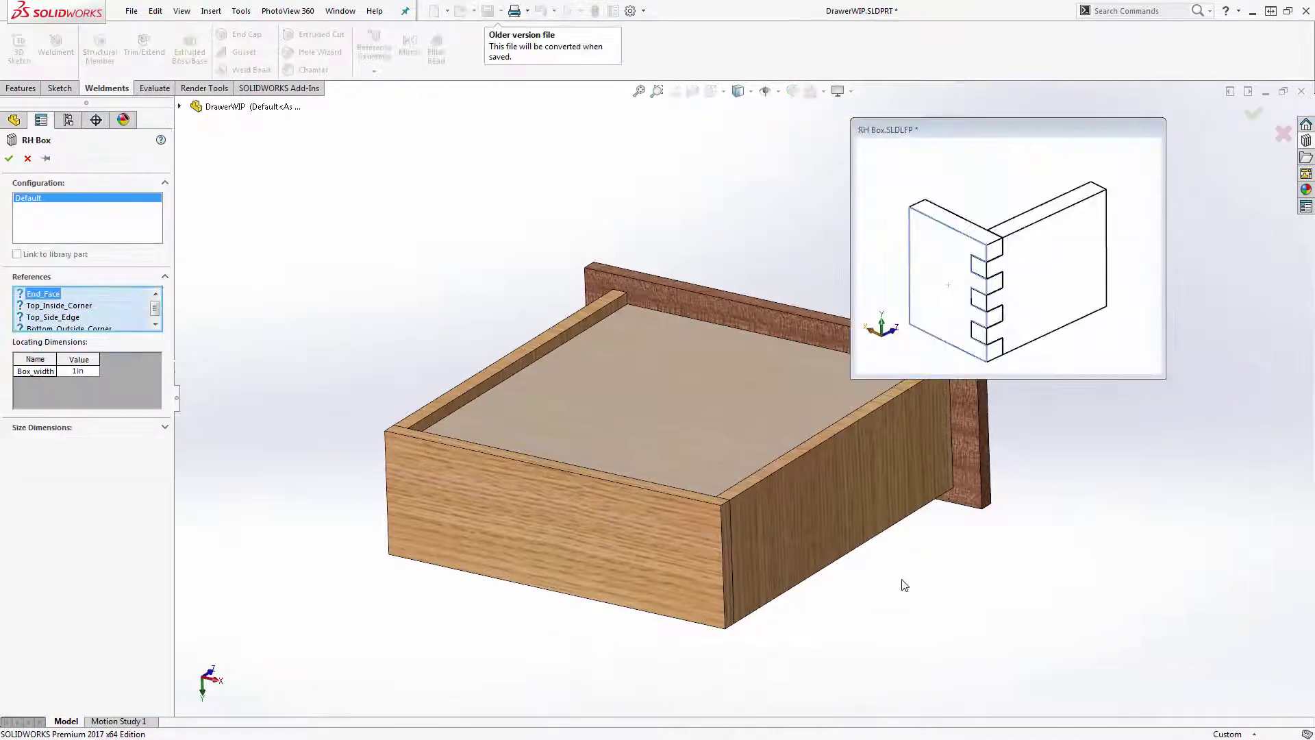
- Reference the front end face, corners and side top edge, with Box_width 0.45in
click(690, 554)
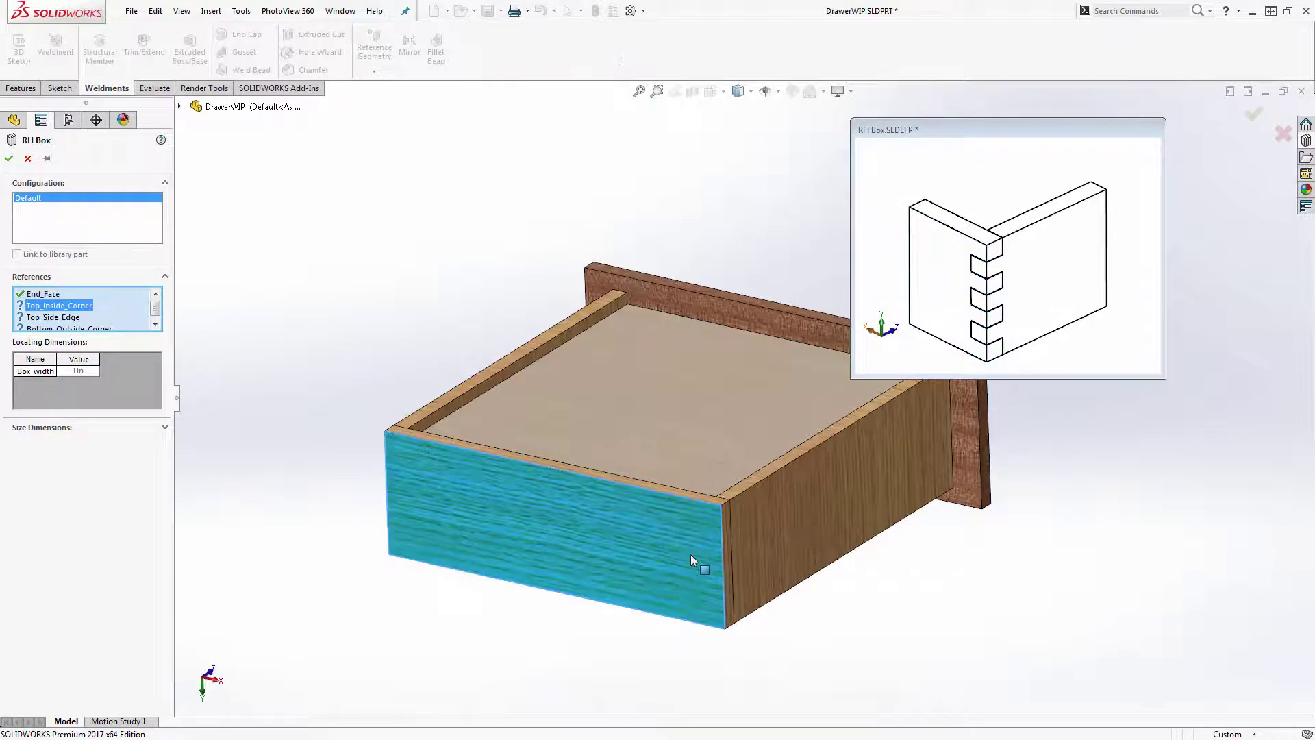
click(717, 496)
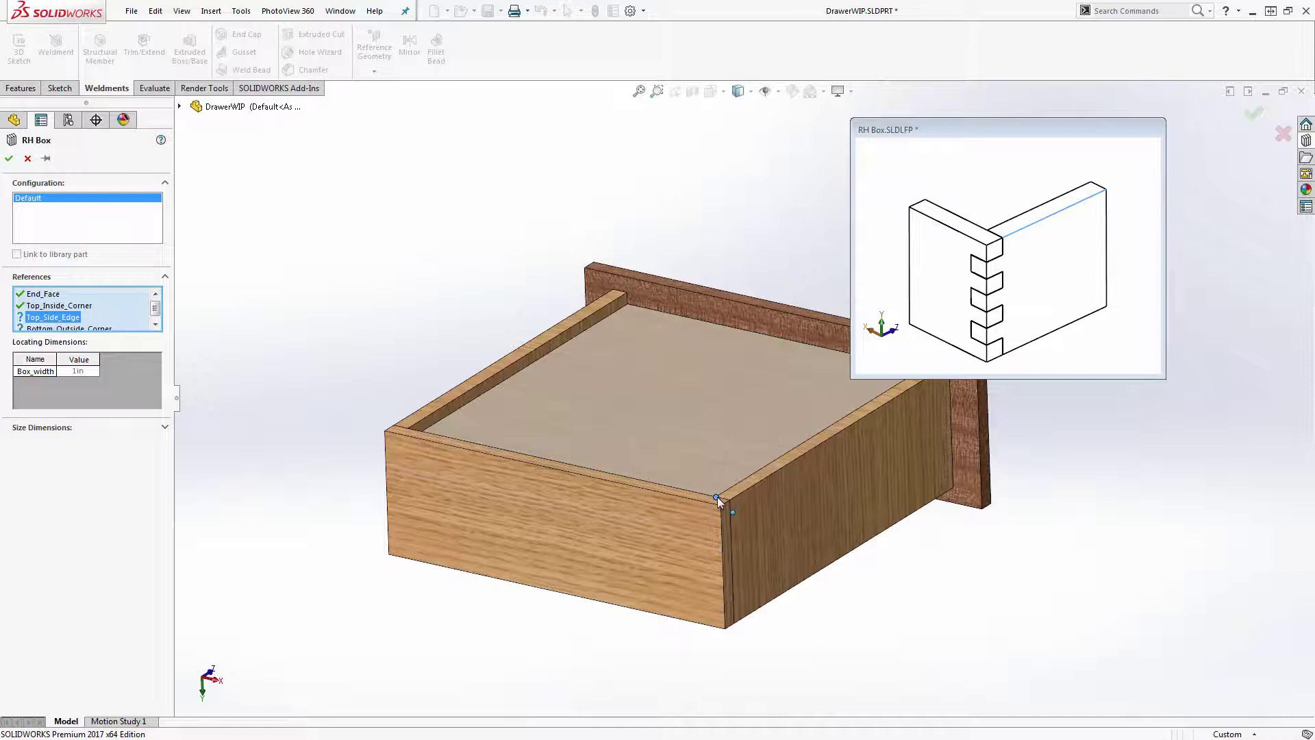
click(734, 496)
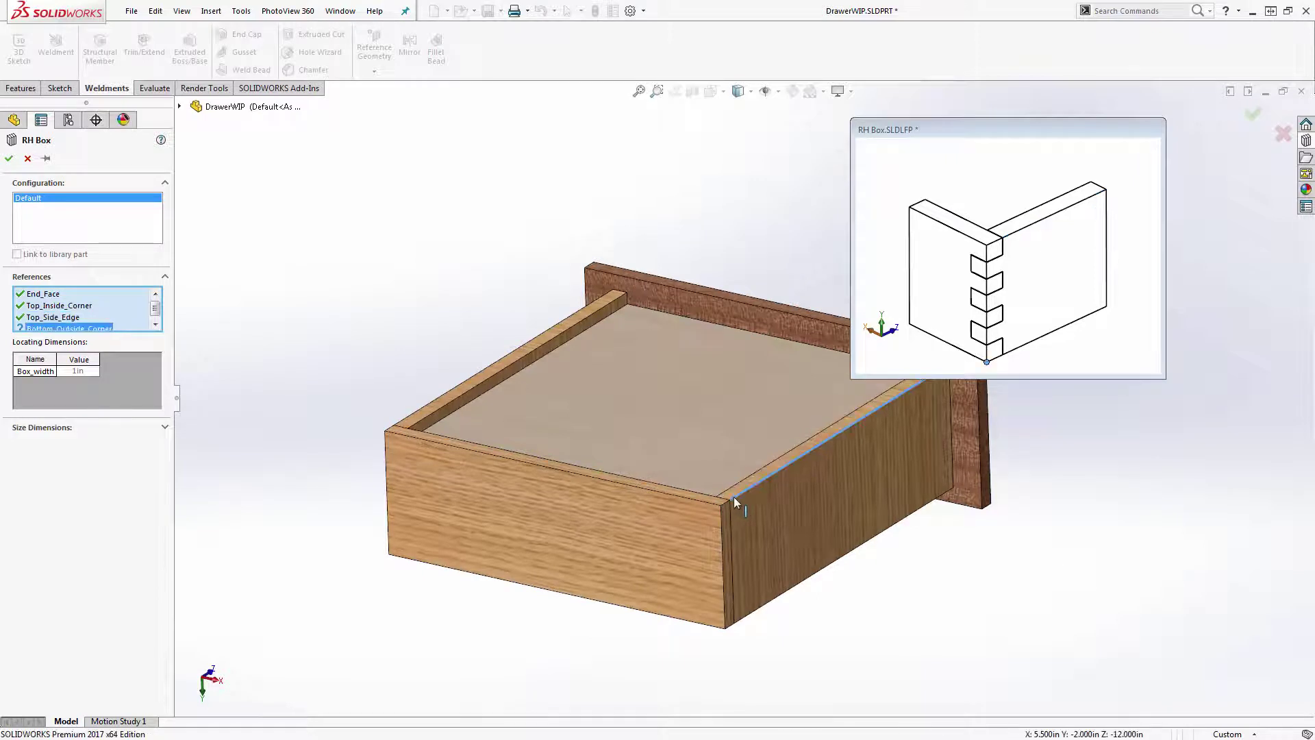
click(727, 626)
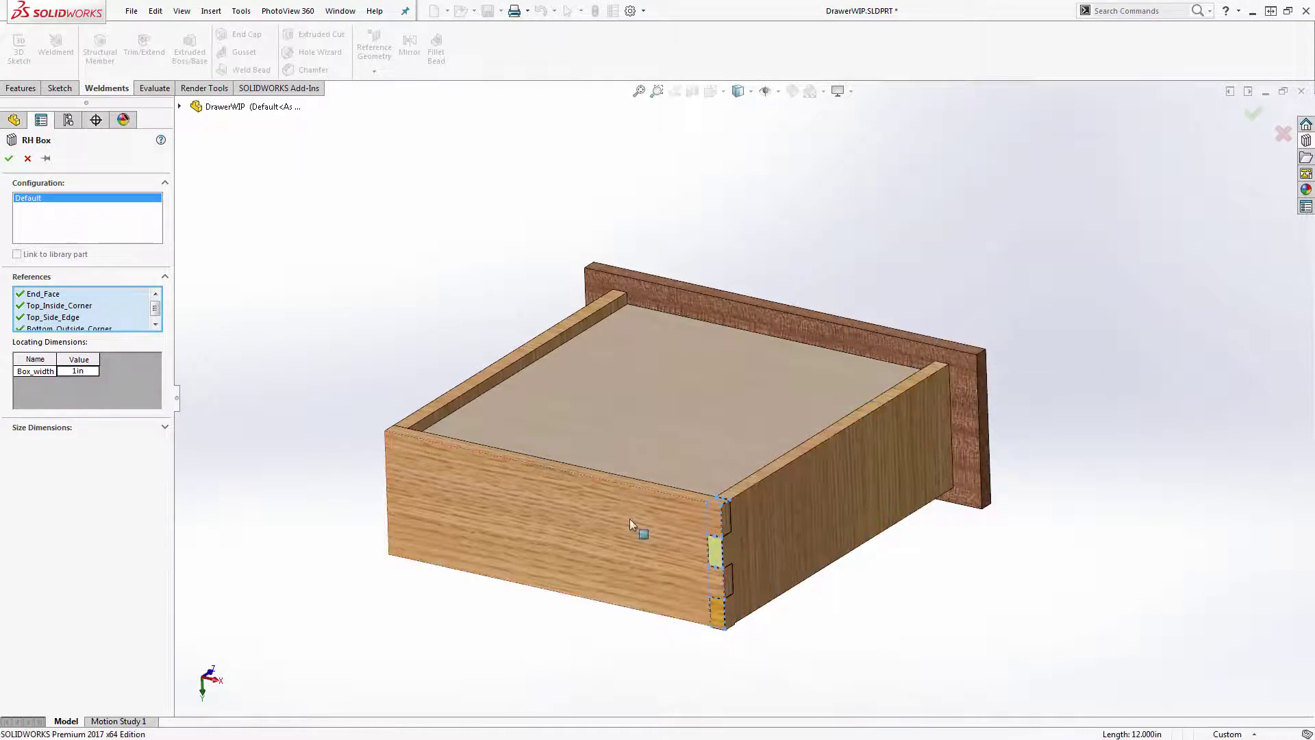
click(87, 371)
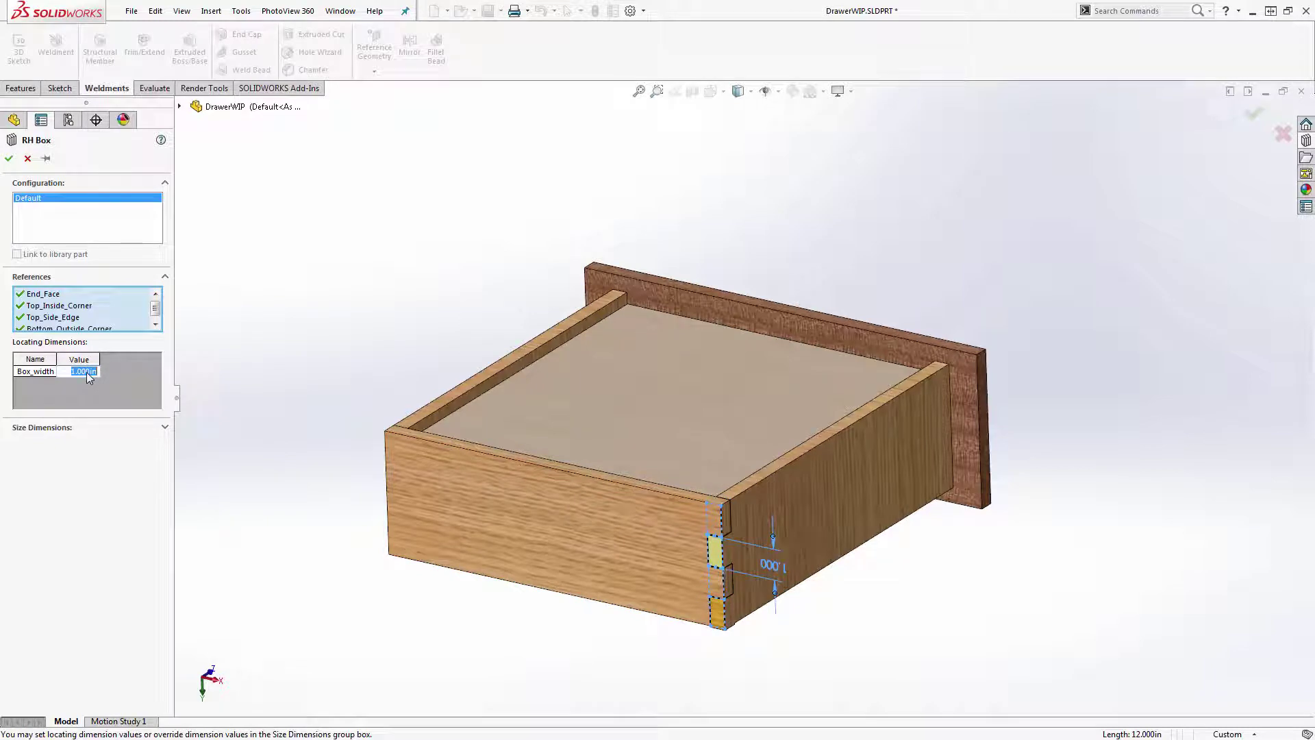
text(4)
key(Return)
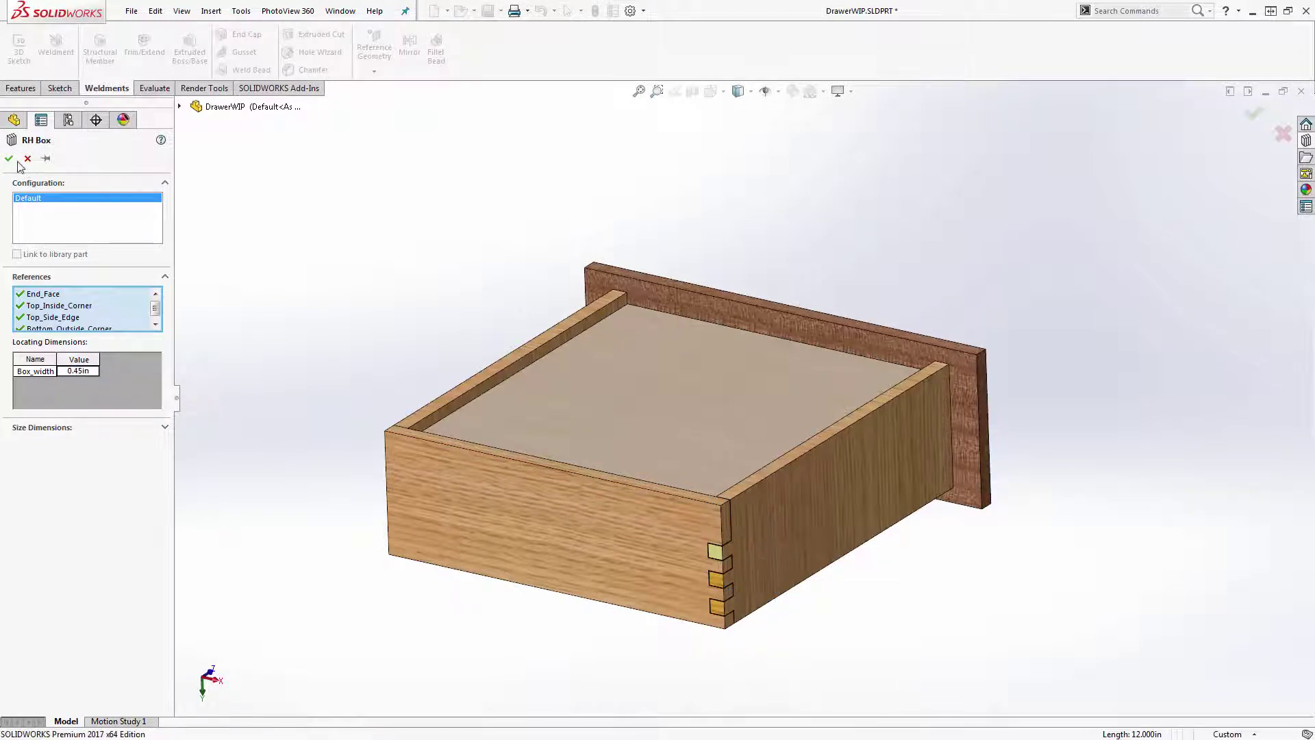
click(8, 158)
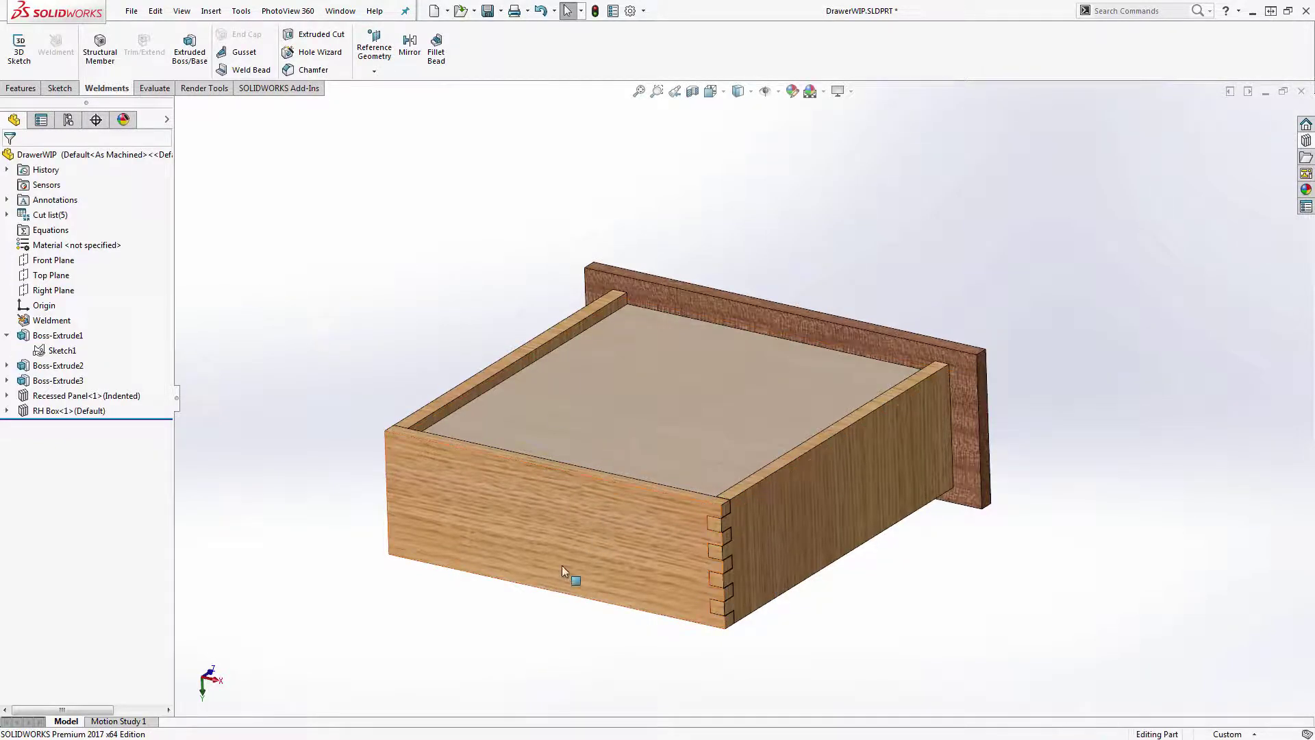
- Turn the drawer to its other front corner and insert the LH Box joint onto it
middle_drag(562, 565, 701, 503)
click(1304, 139)
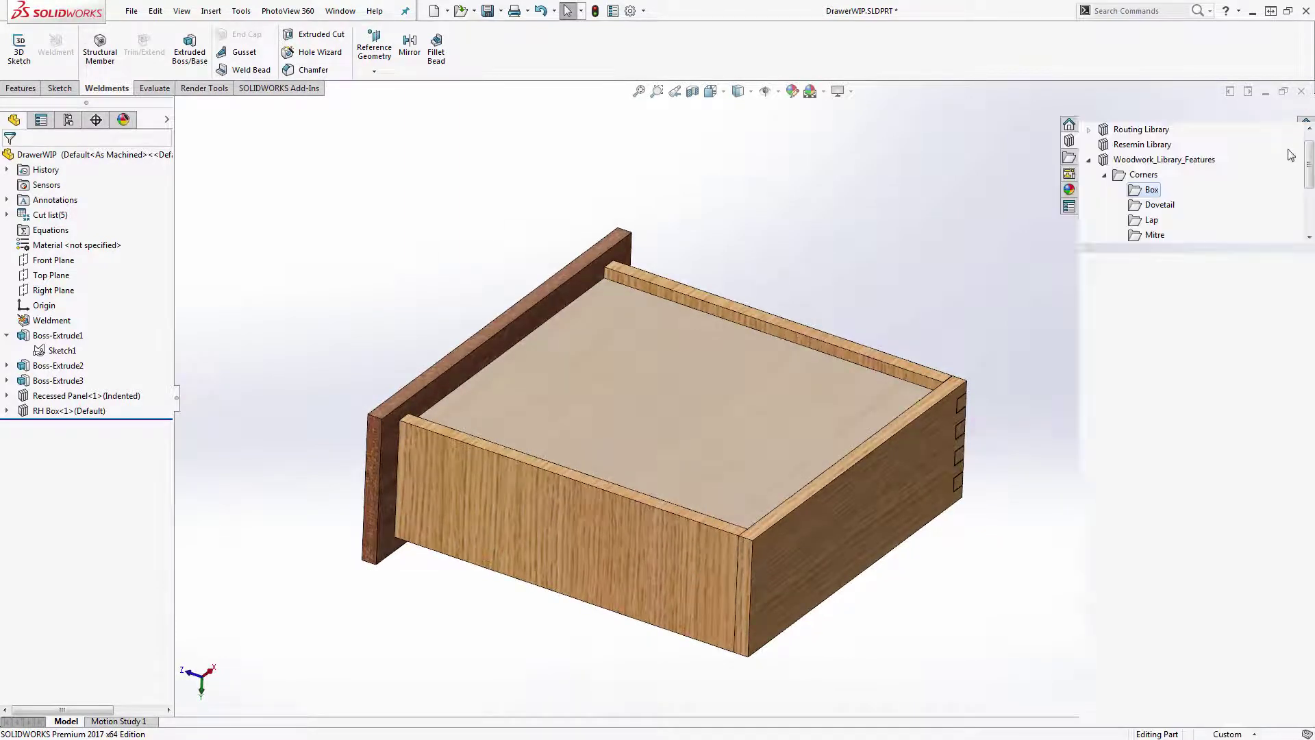
mouse_move(1165, 278)
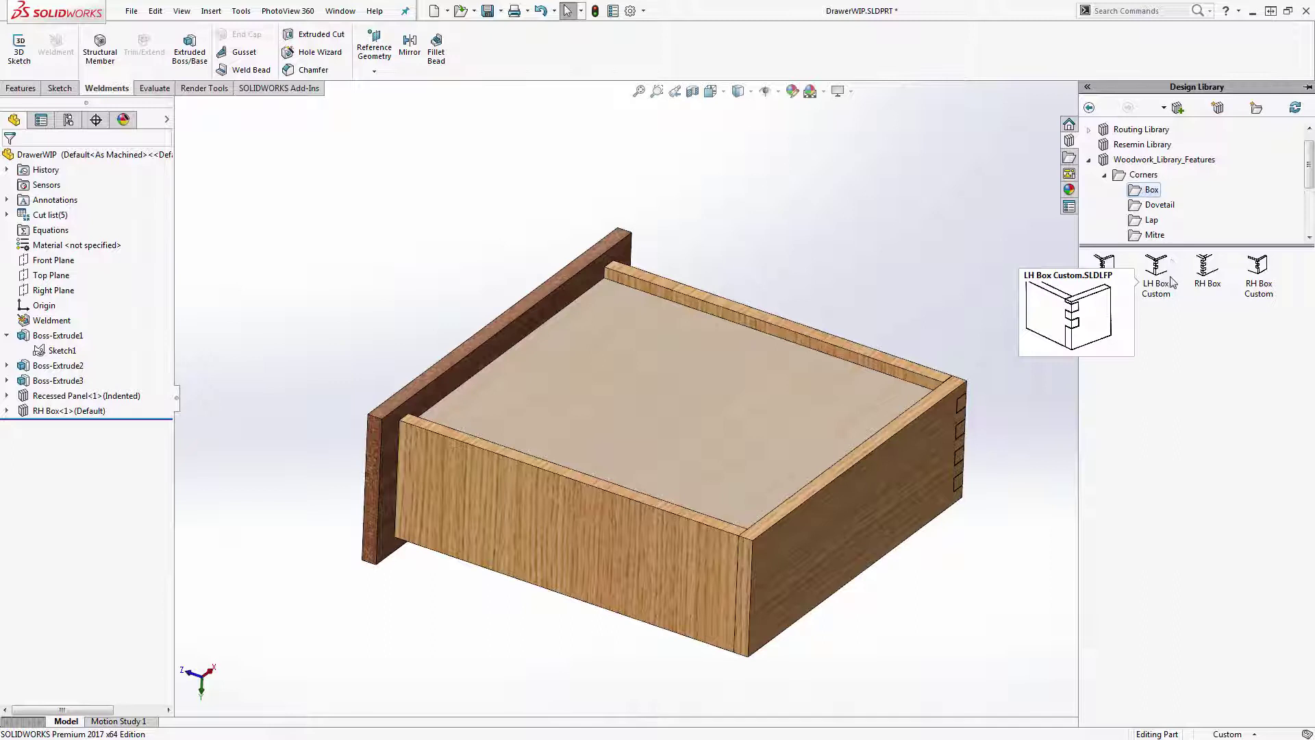
drag(1111, 269, 962, 595)
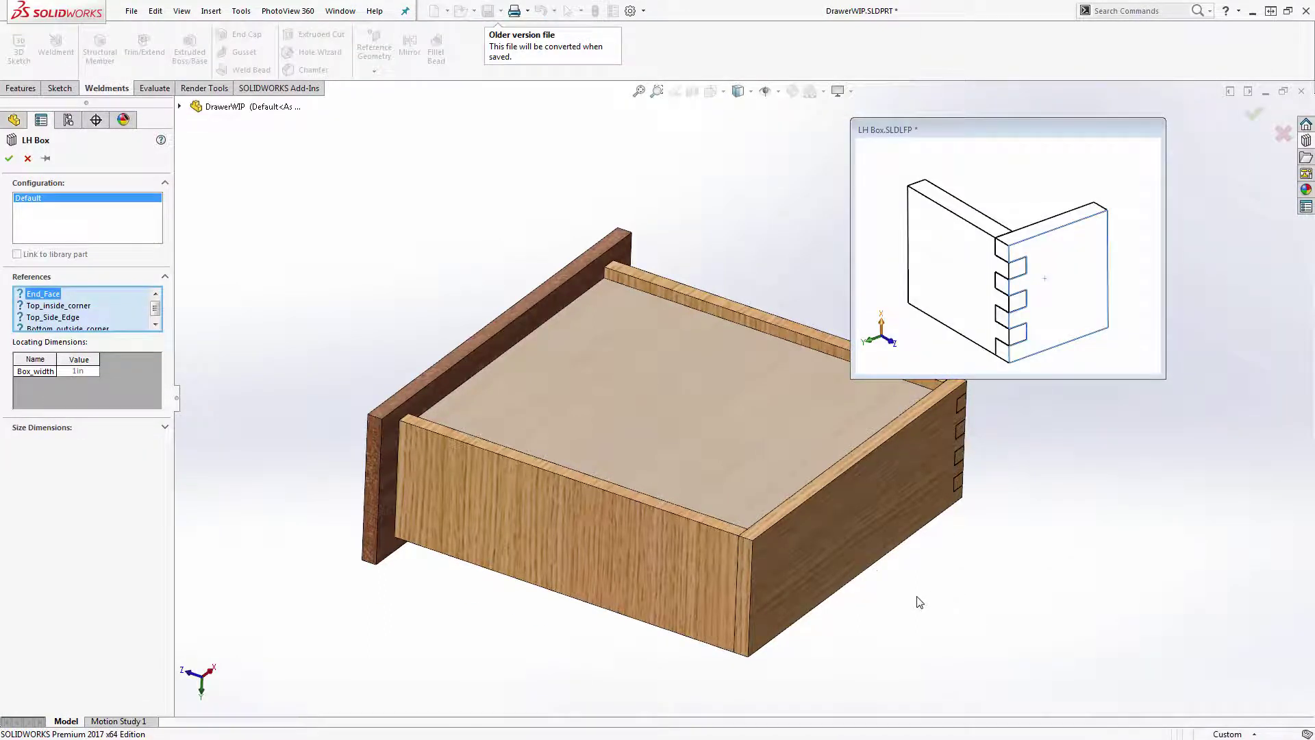
- Reference the LH Box's end face, corners and front top edge, keeping Box_width 0.45in
click(809, 558)
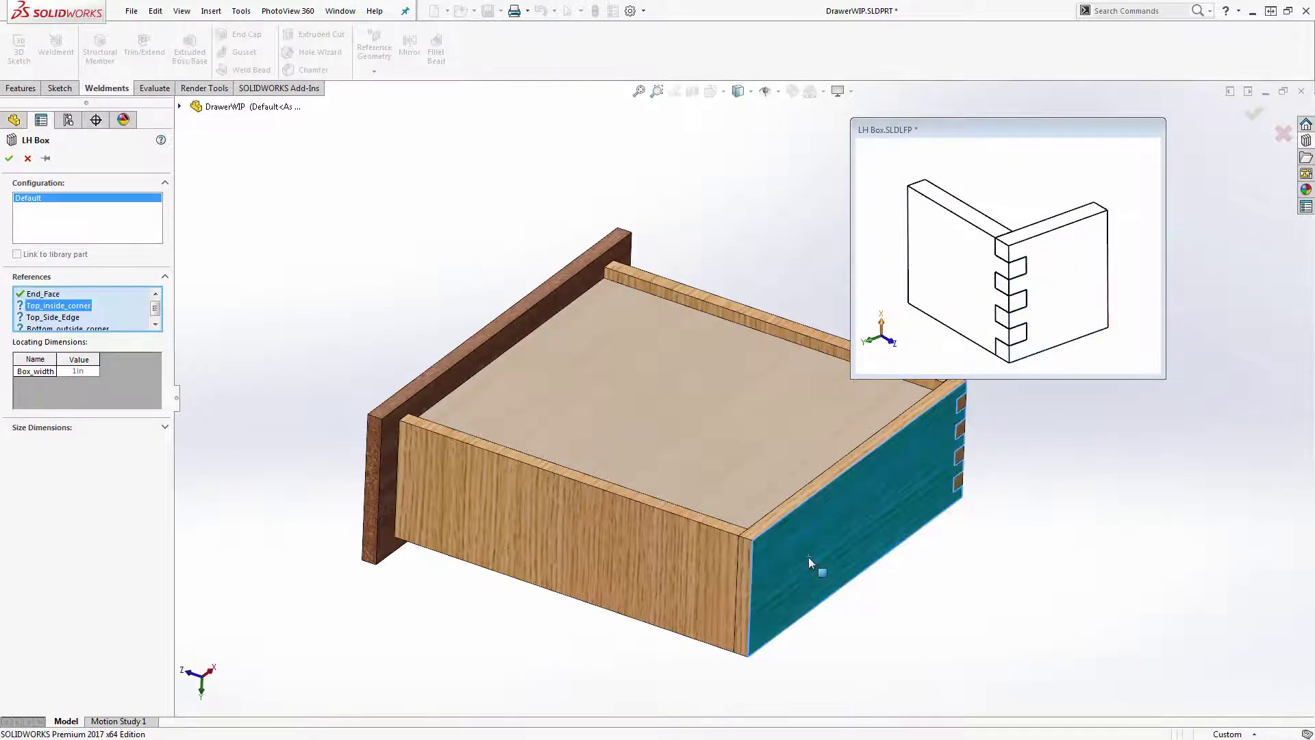
click(747, 530)
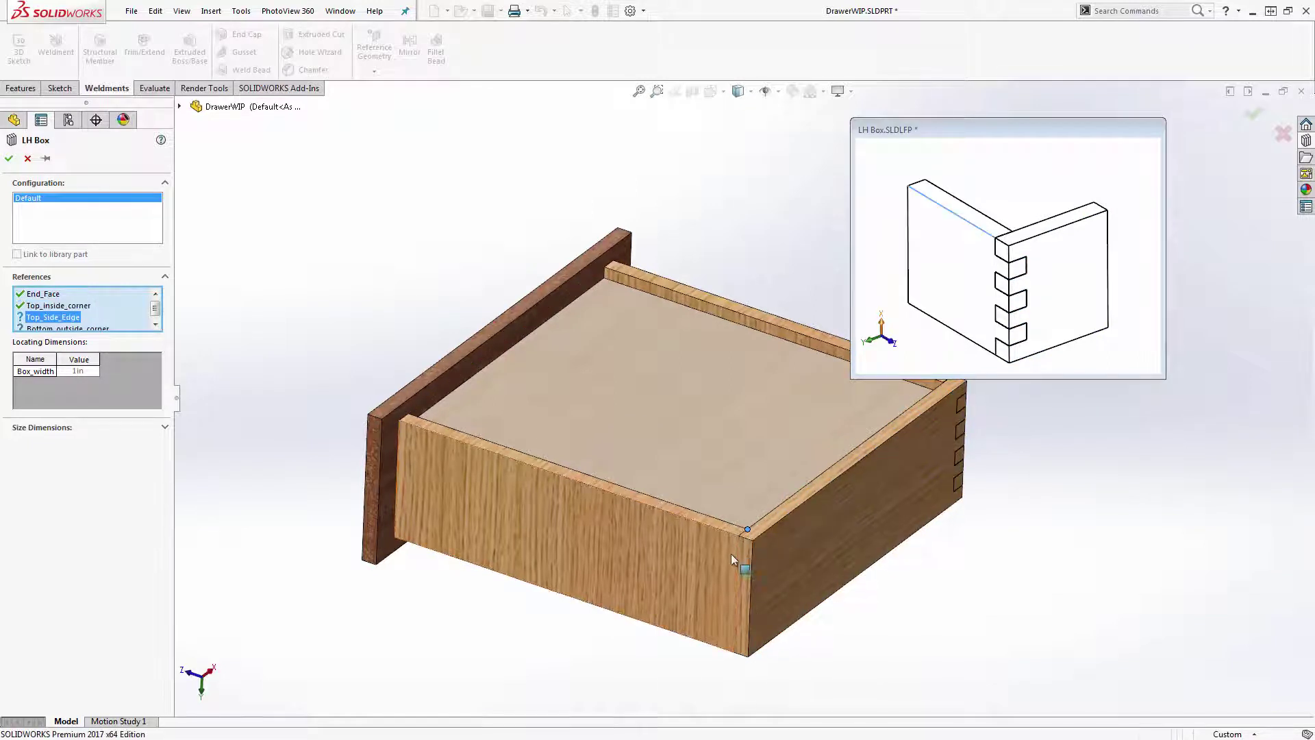
click(734, 533)
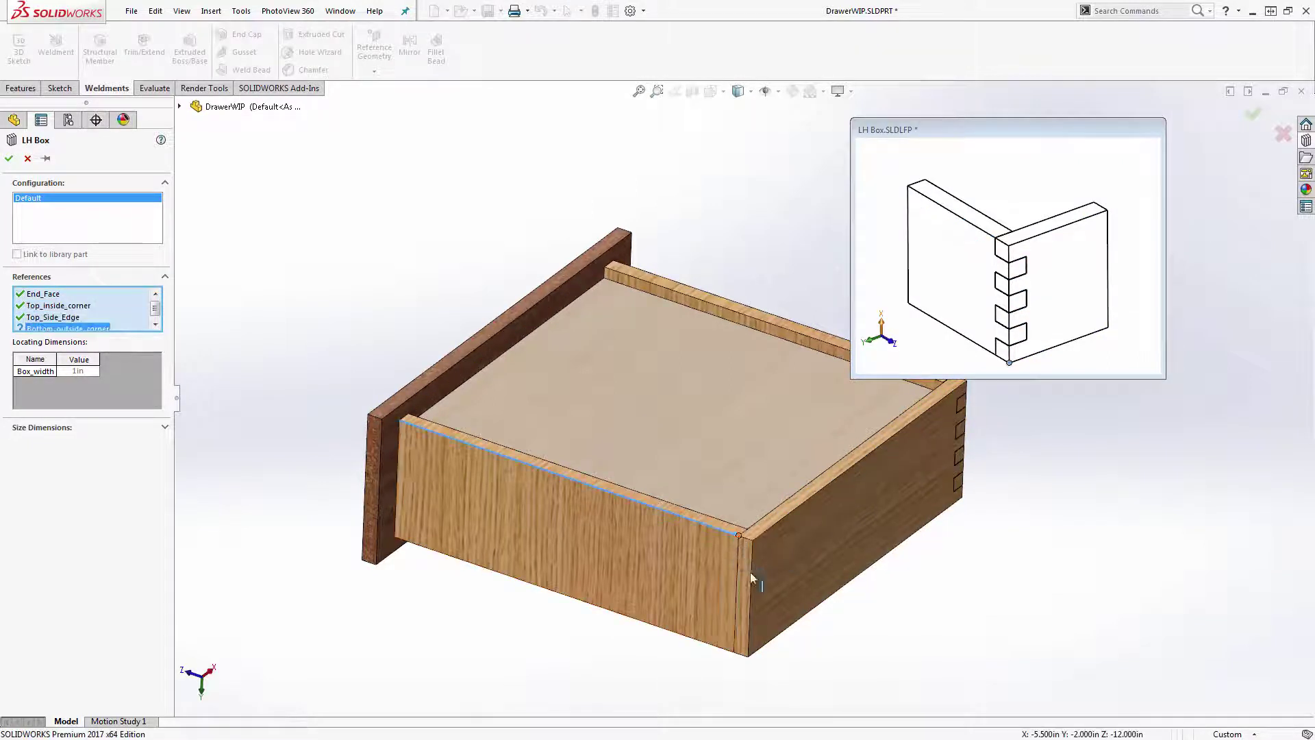
click(748, 656)
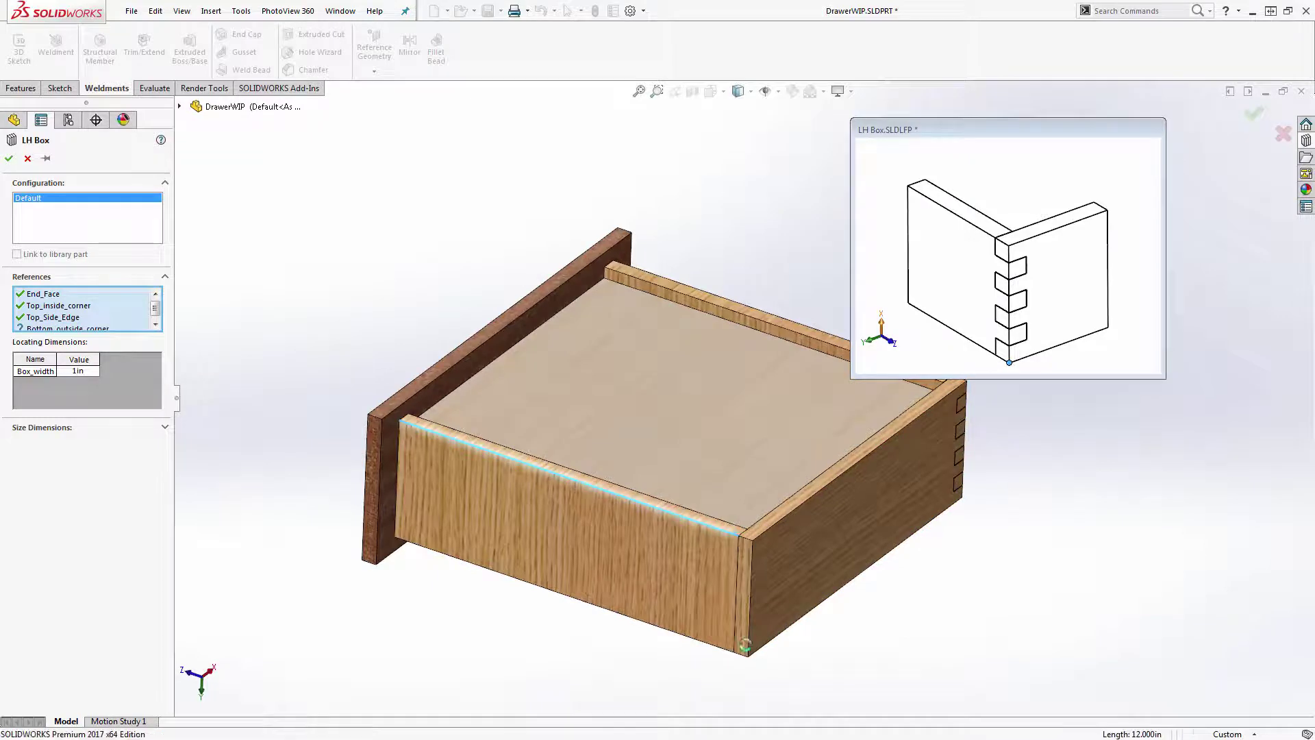
click(78, 371)
key(Return)
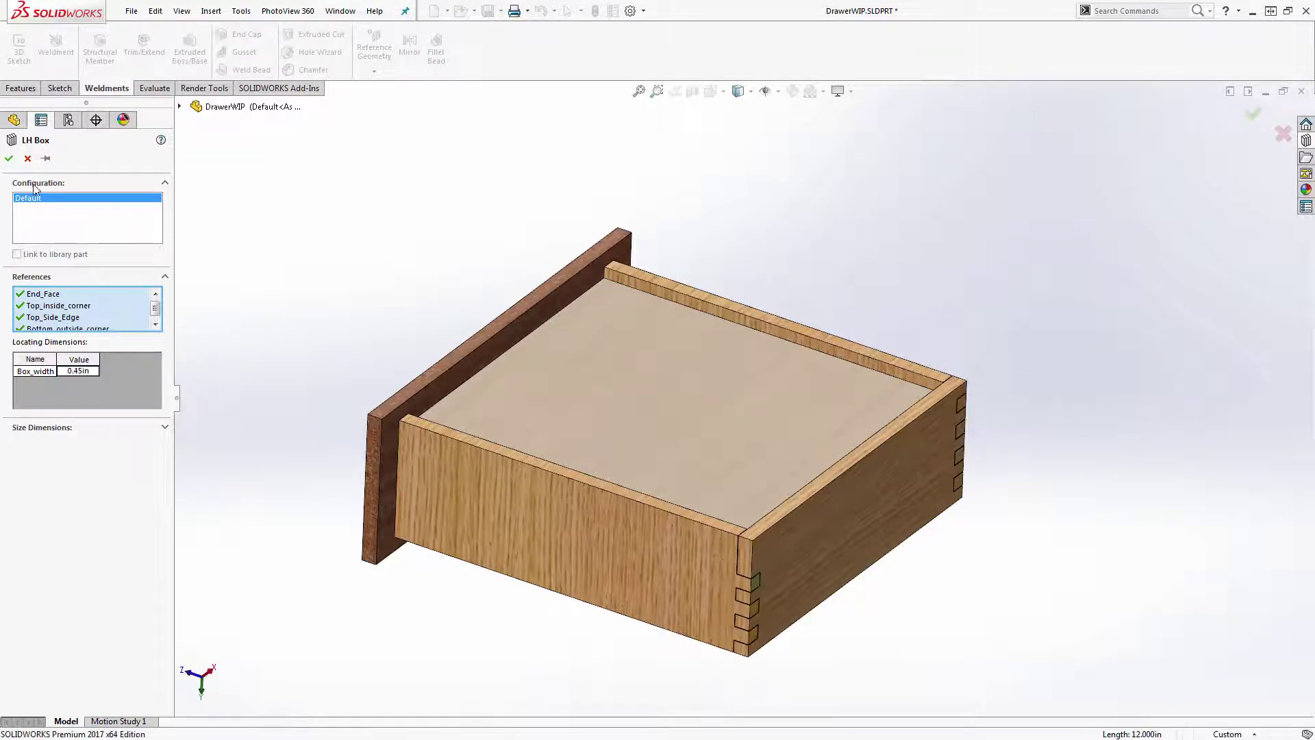
click(9, 158)
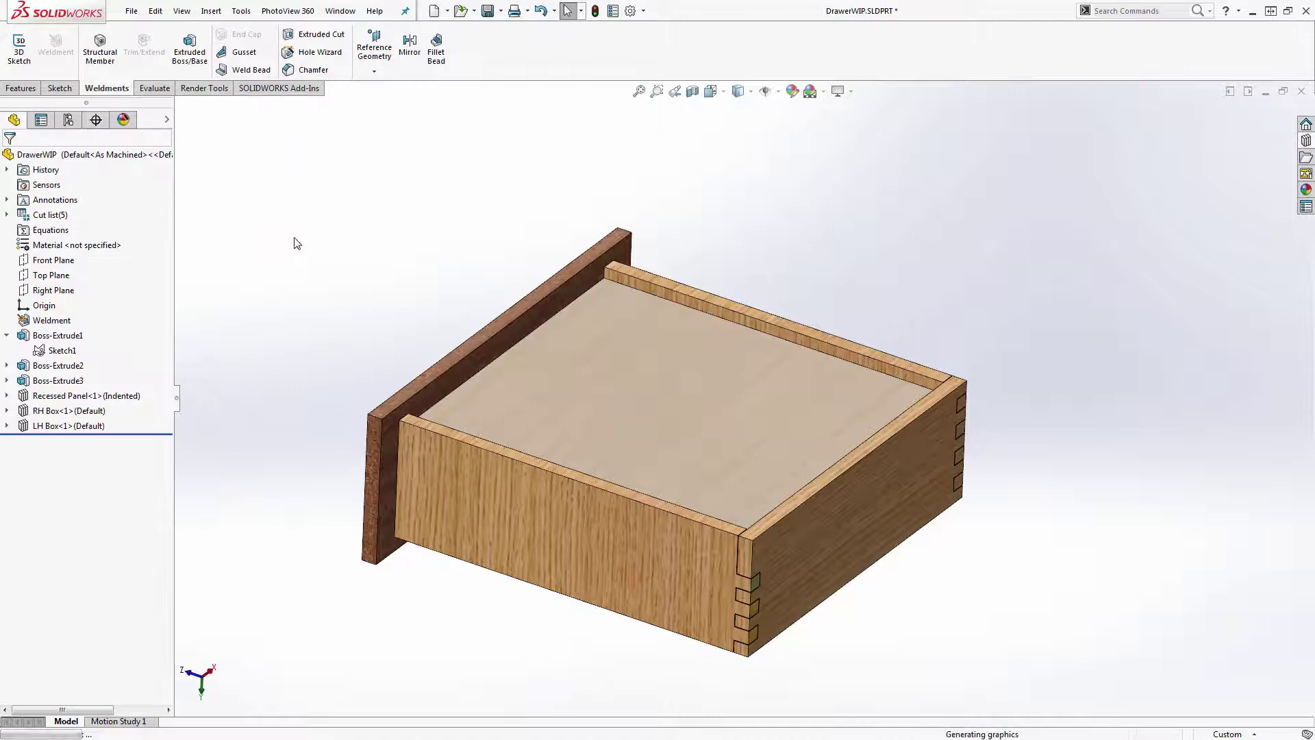
- Save the drawer, then drag Sketch1's back wall dimension to lengthen the drawer
middle_drag(754, 595, 716, 397)
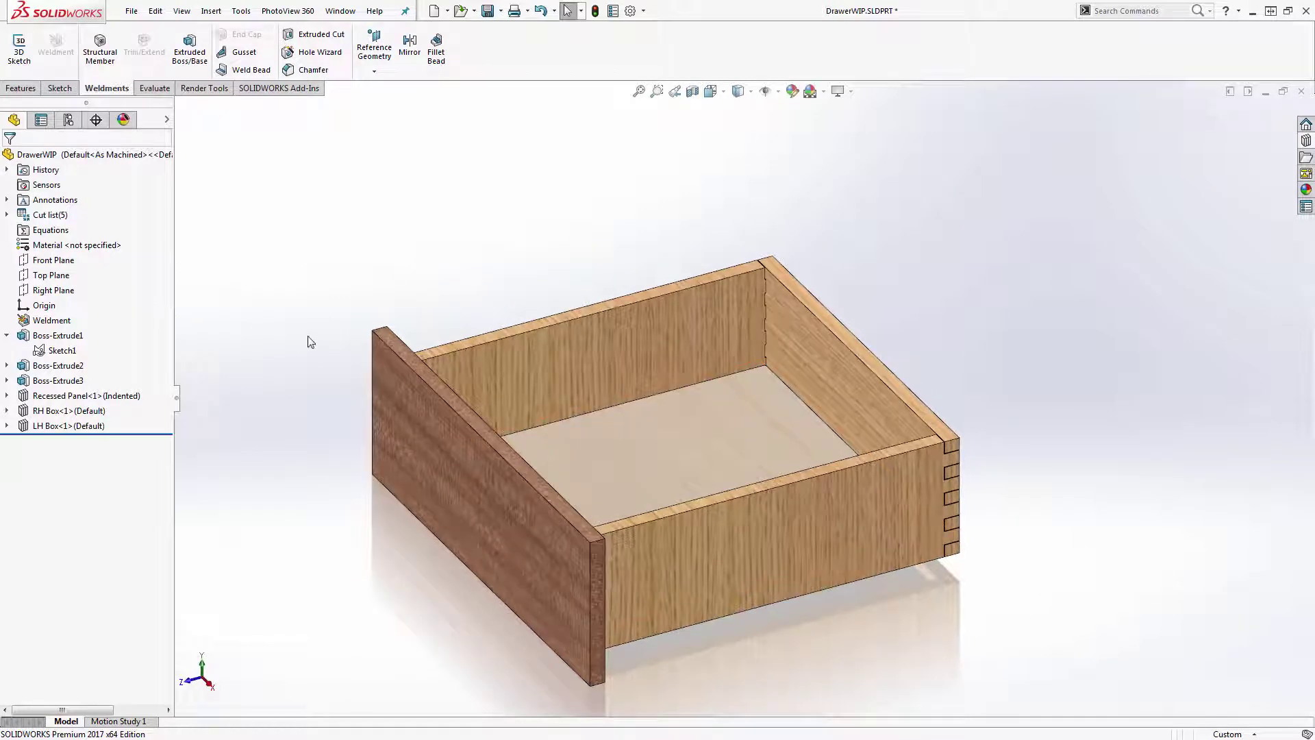
key(ctrl+s)
click(62, 350)
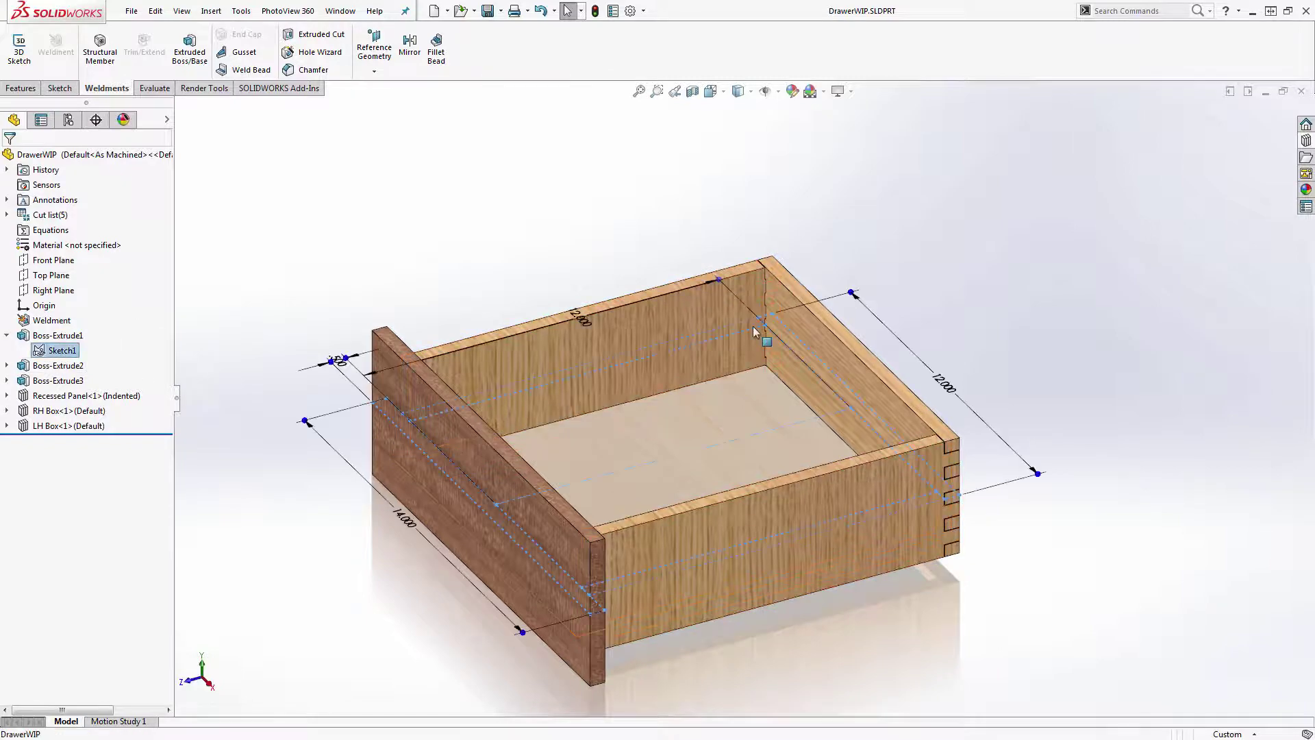
mouse_move(722, 284)
mouse_down()
mouse_move(800, 266)
mouse_move(787, 297)
mouse_up()
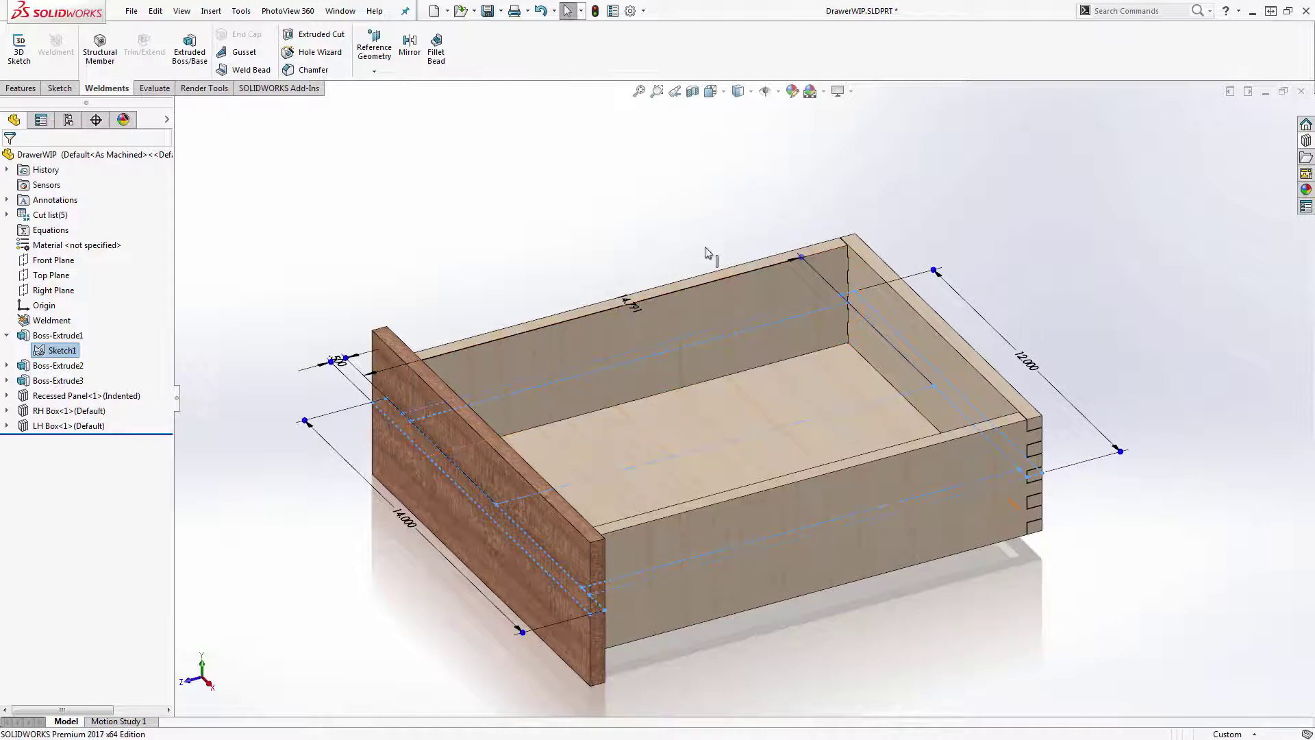
click(678, 197)
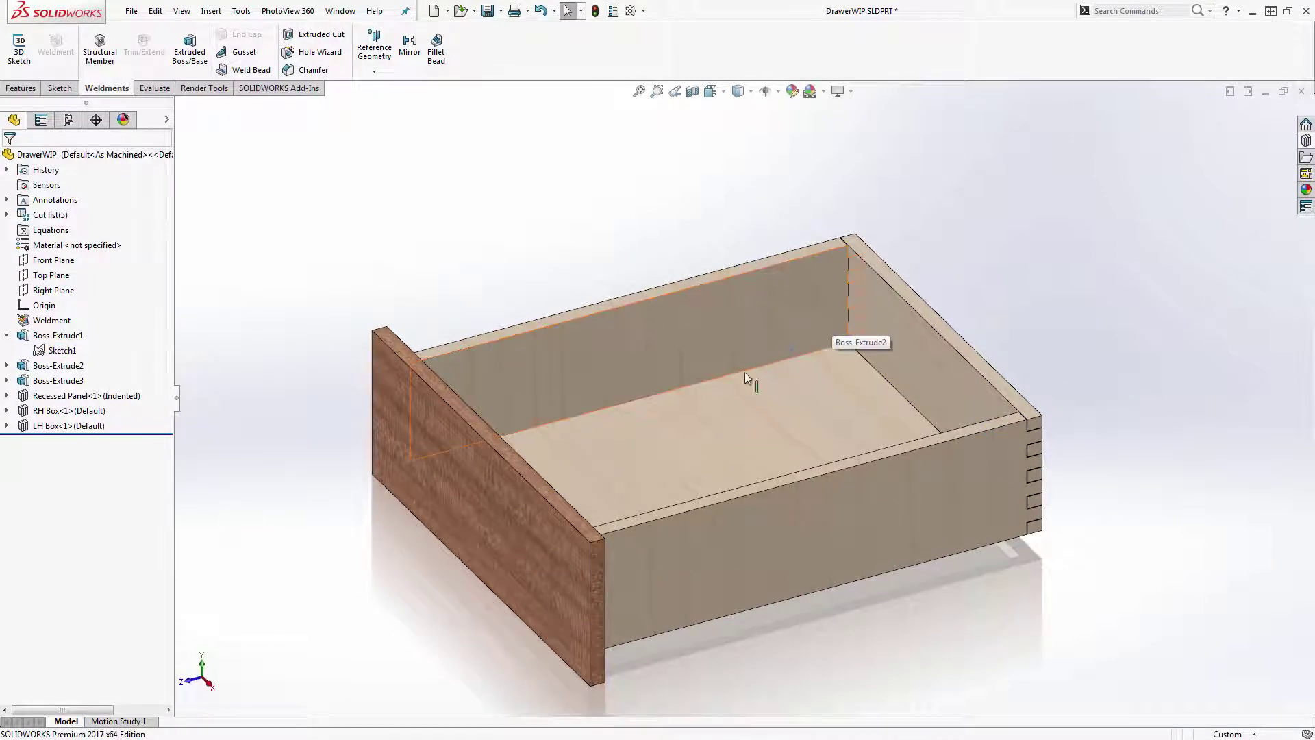
- Widen the drawer front and change its side depth by dragging Sketch1's dimensions
middle_drag(745, 372, 731, 338)
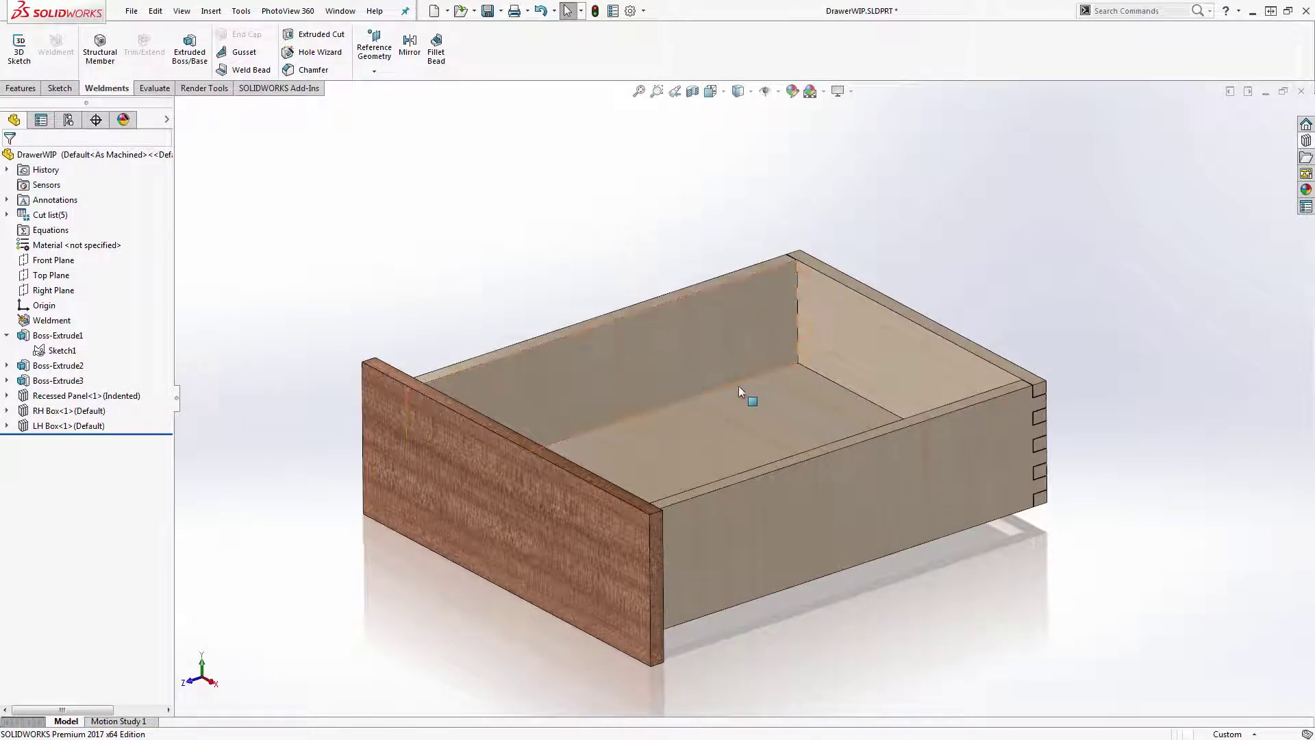
click(61, 350)
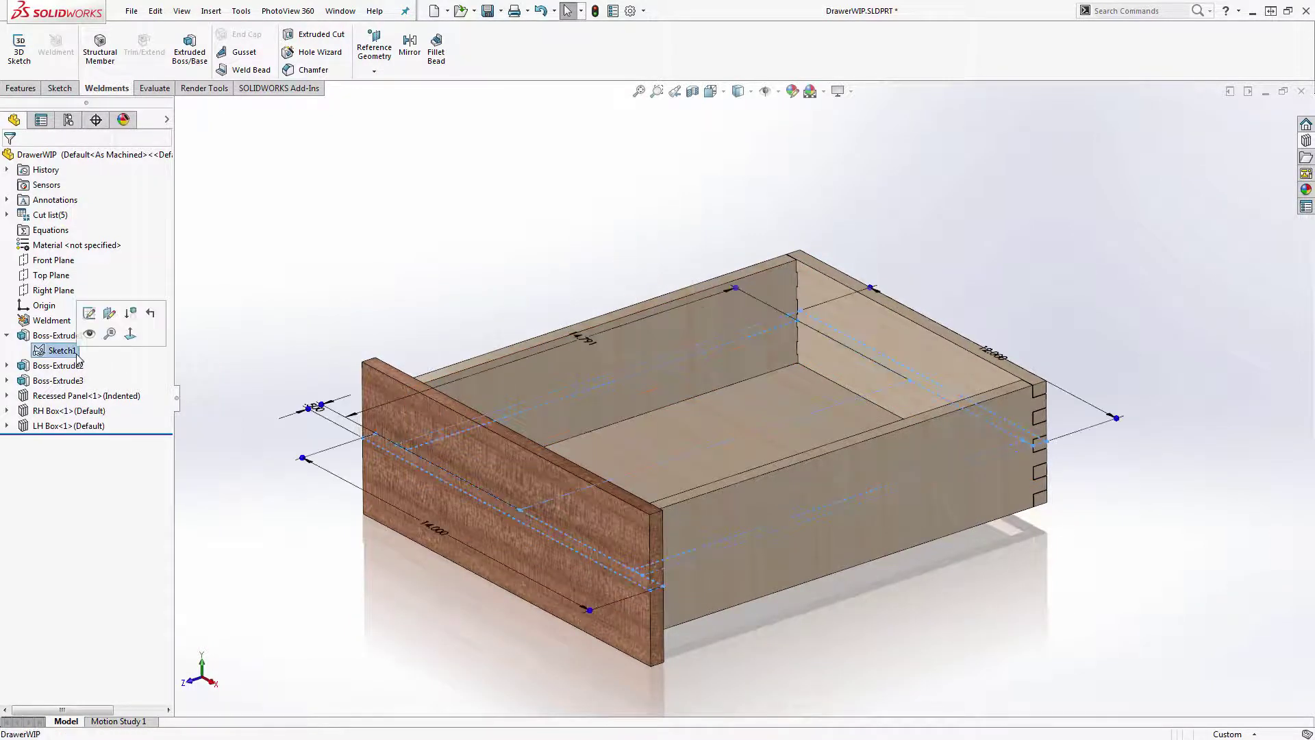
drag(587, 613, 634, 654)
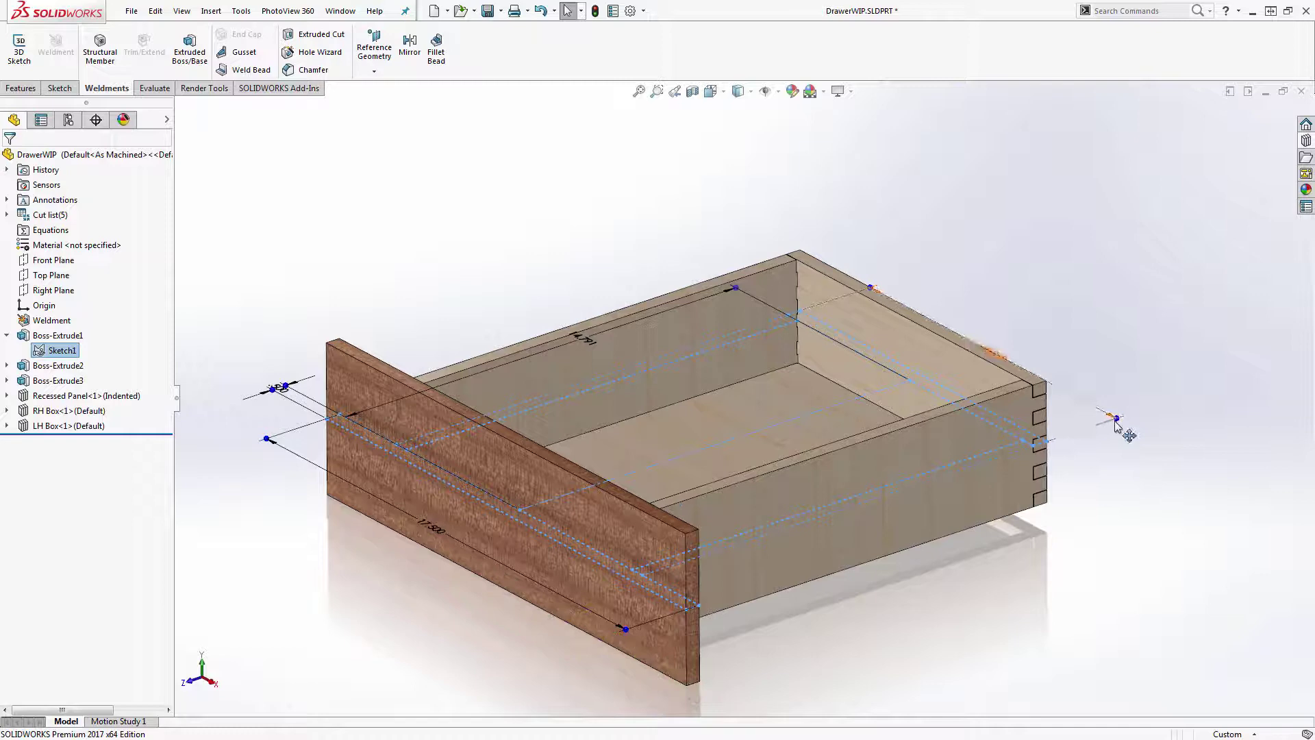
drag(1123, 428, 1130, 449)
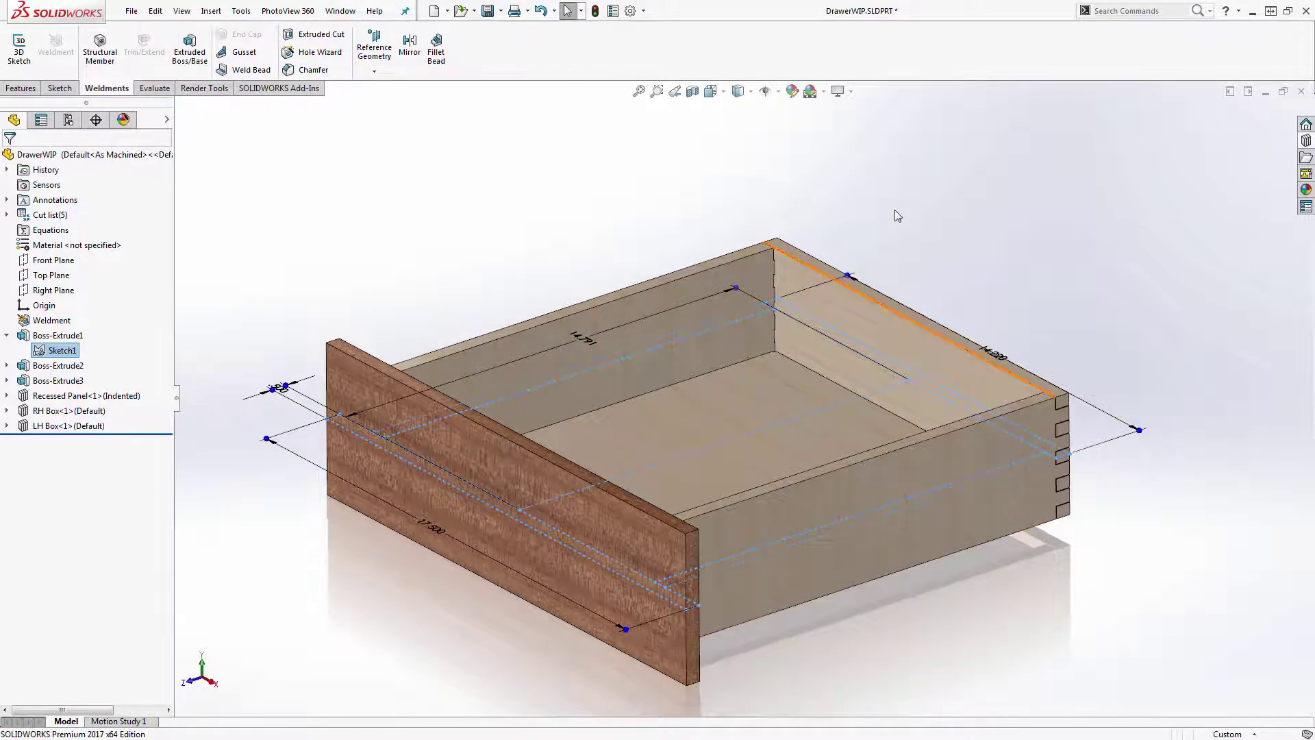
click(914, 195)
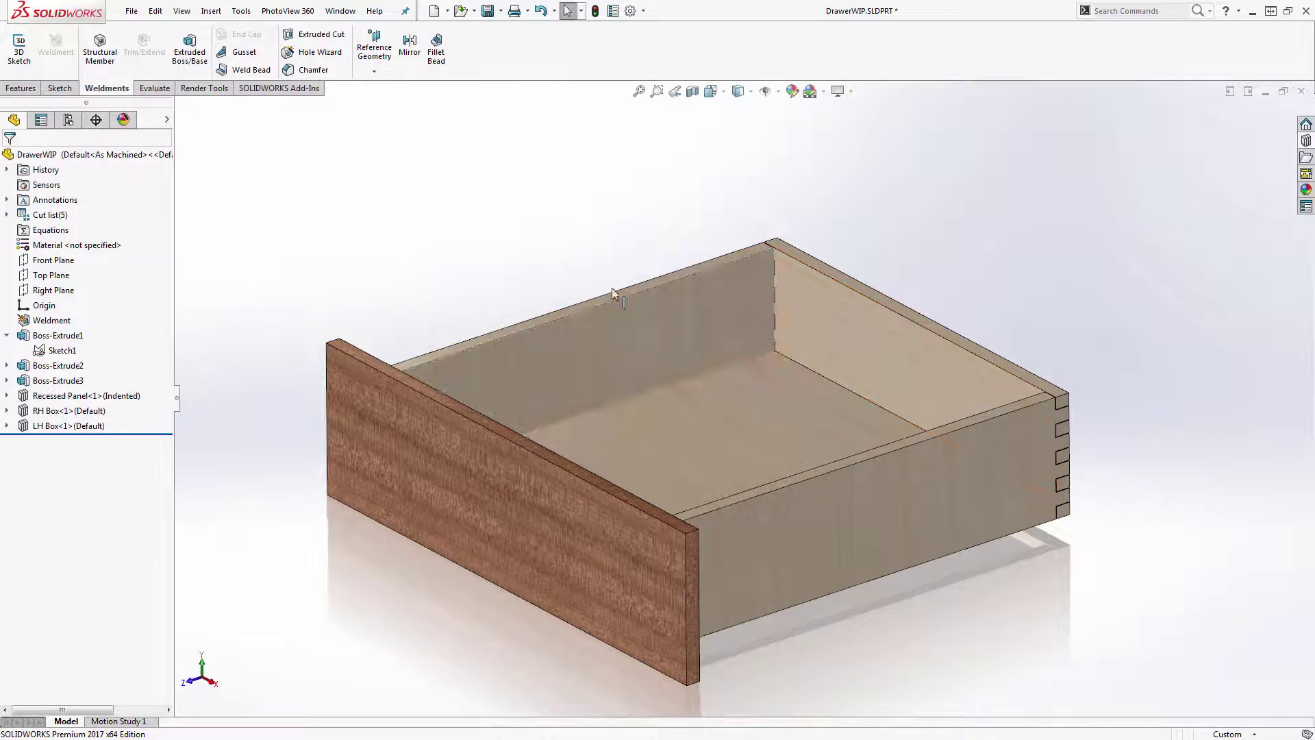
click(70, 122)
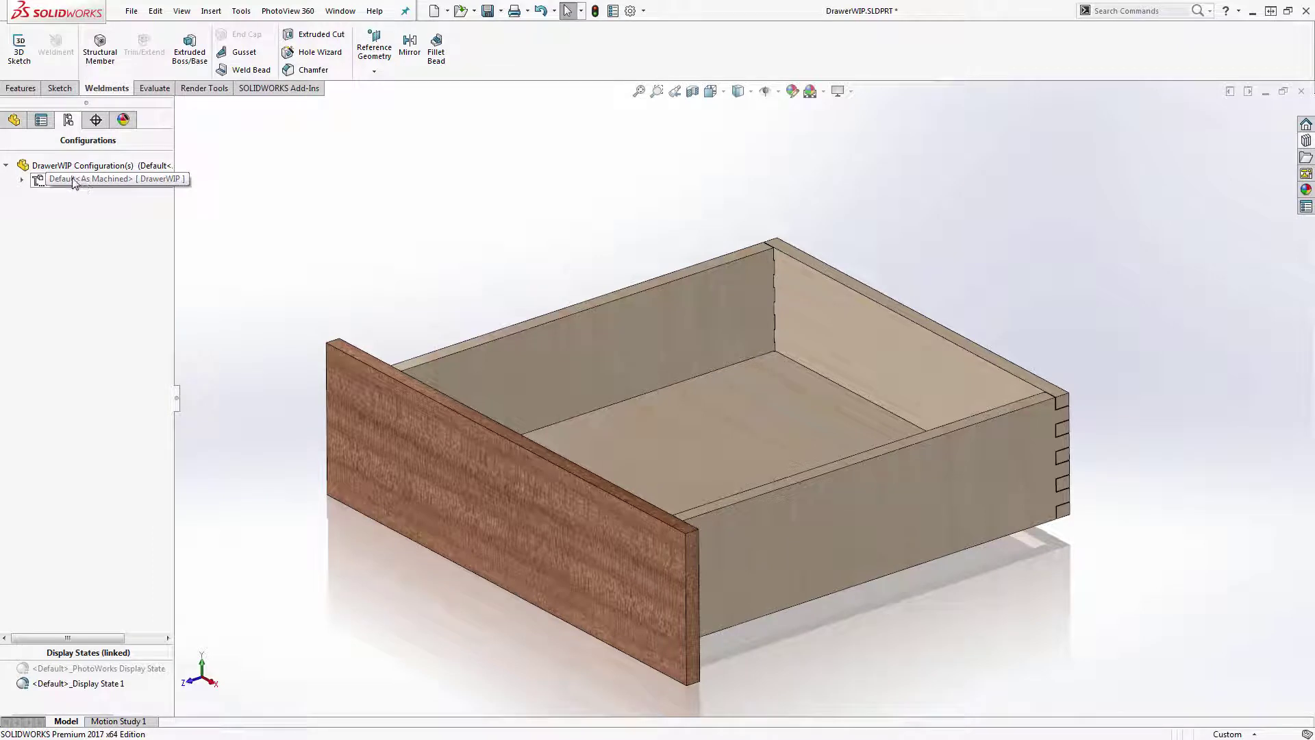
click(13, 120)
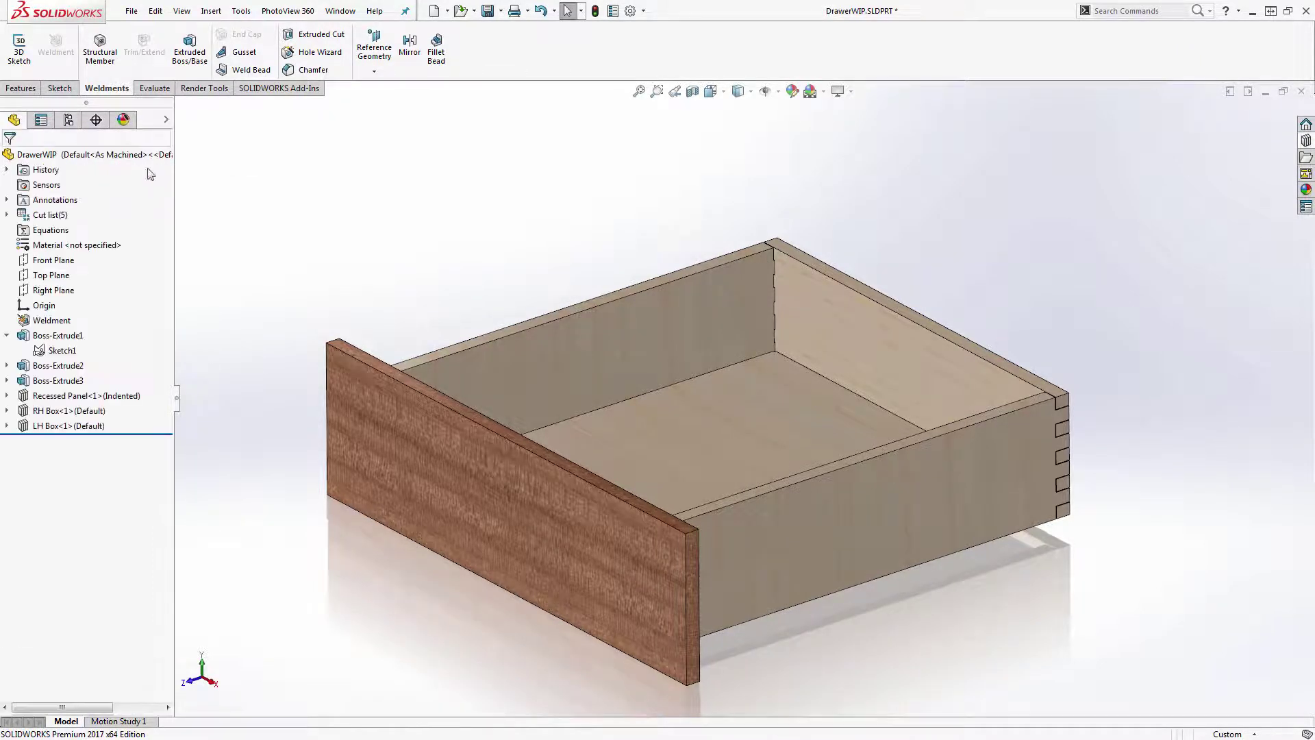